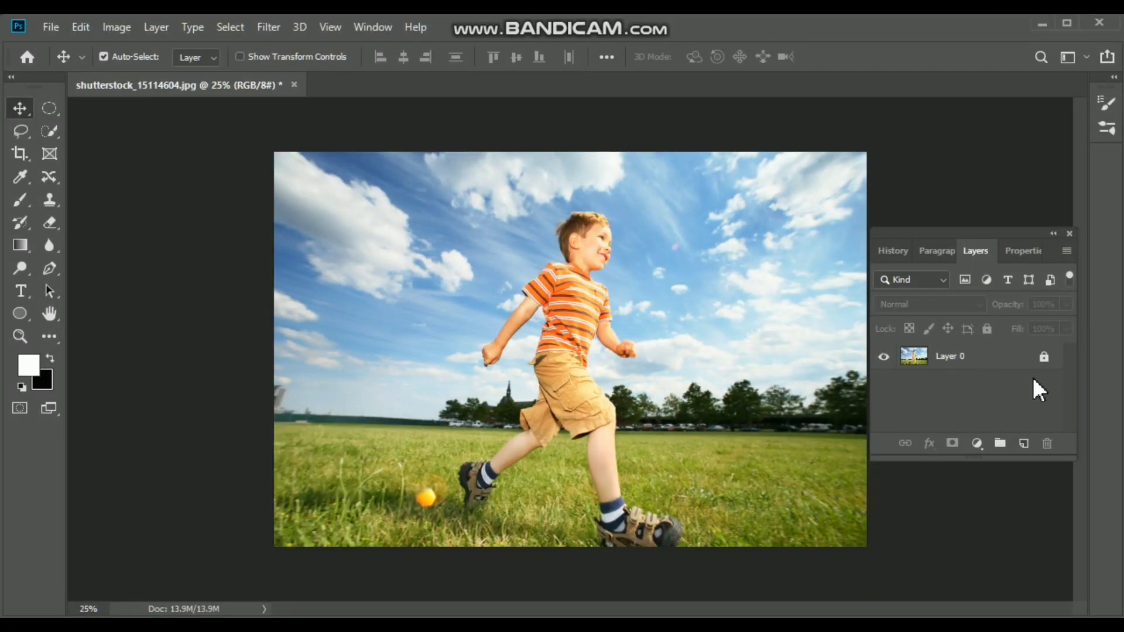
- Duplicate the photo layer as Layer 0 copy, hide the original, and select the boy as subject
{"action": "left_click", "coordinate": [989, 359]}
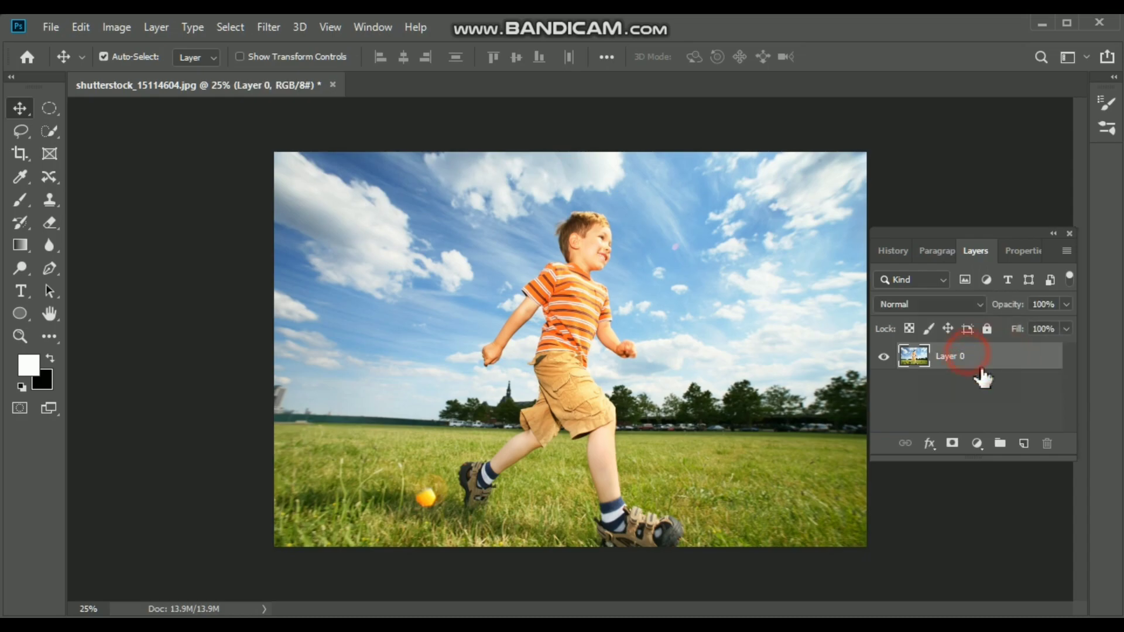
{"action": "left_click_drag", "start_coordinate": [981, 374], "coordinate": [1025, 447]}
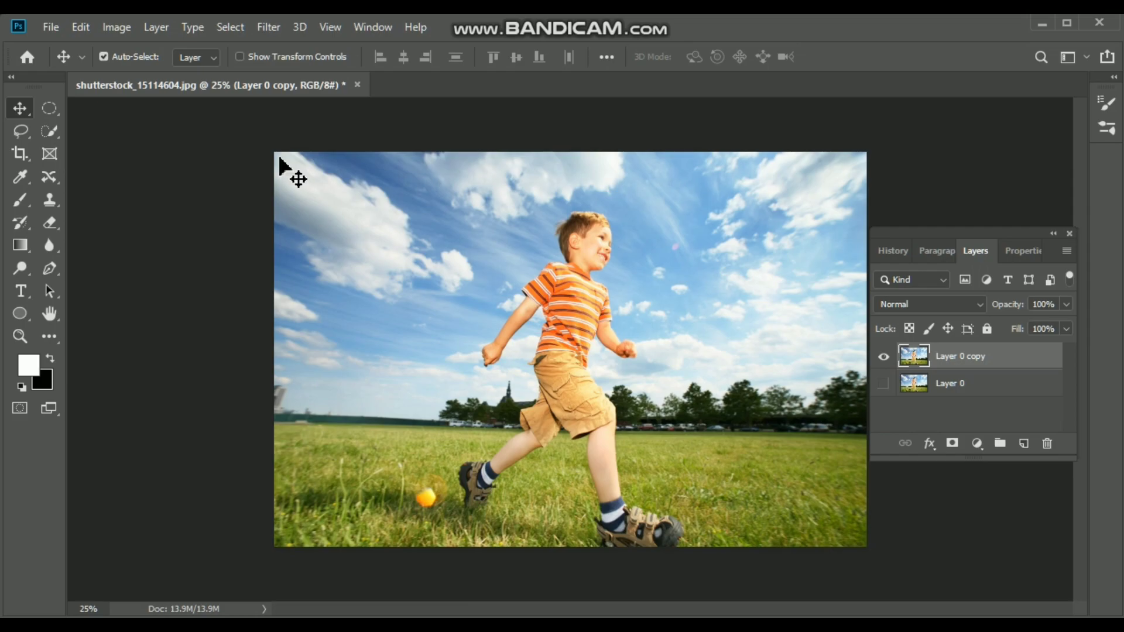
{"action": "left_click", "coordinate": [230, 28]}
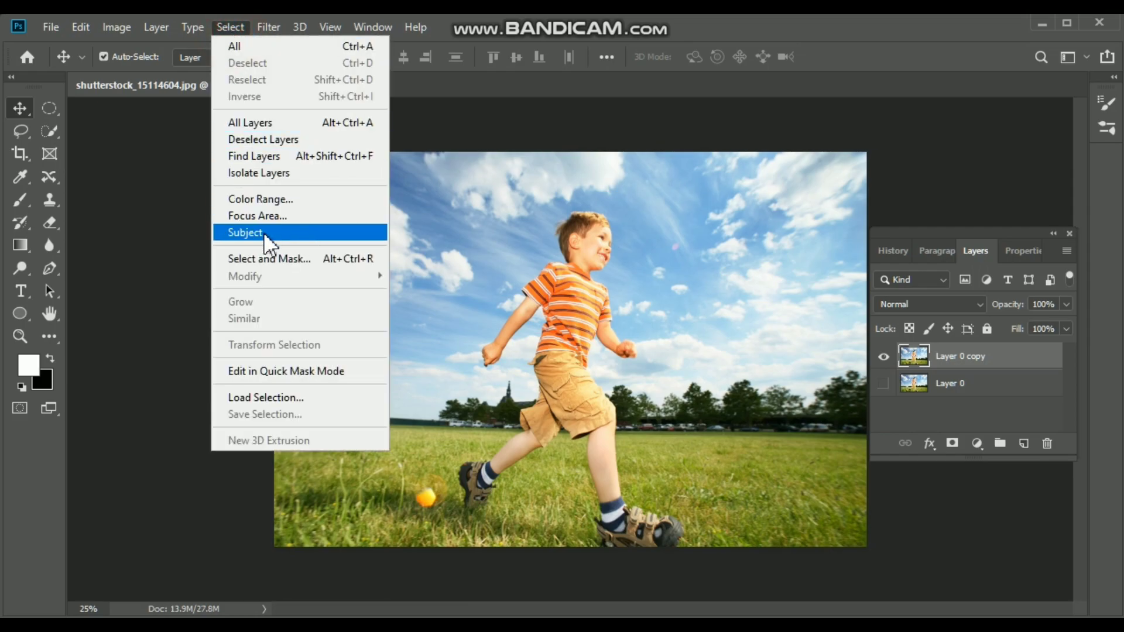
{"action": "left_click", "coordinate": [284, 233]}
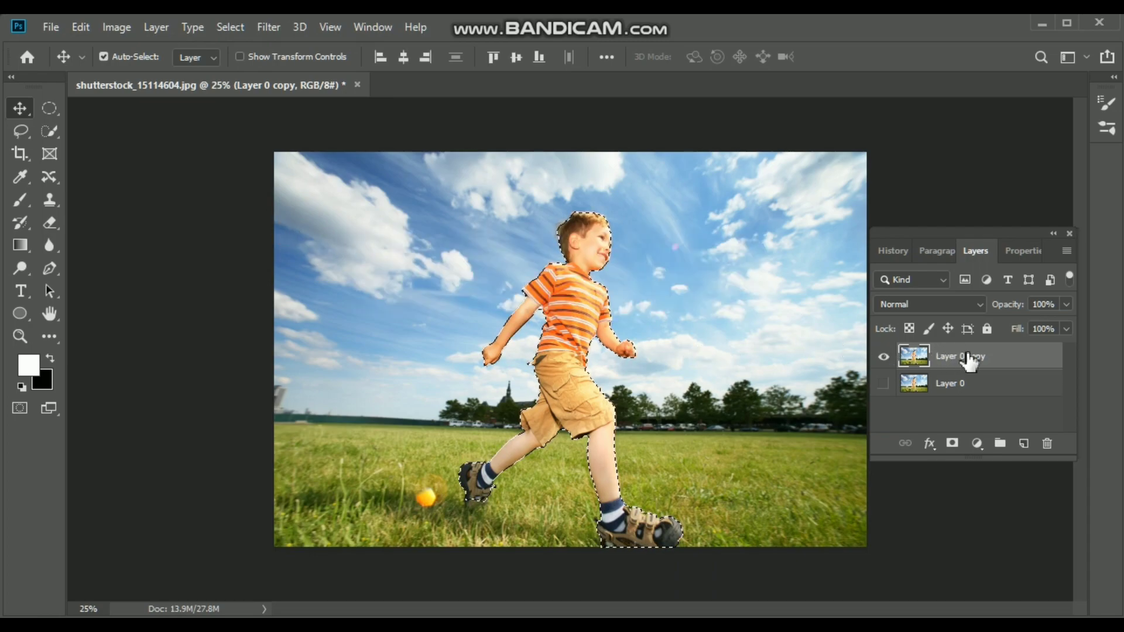
- Copy the boy onto Layer 1, reload his pixels as a selection, hide Layer 1, and select Layer 0 copy
{"action": "key", "text": "ctrl+j"}
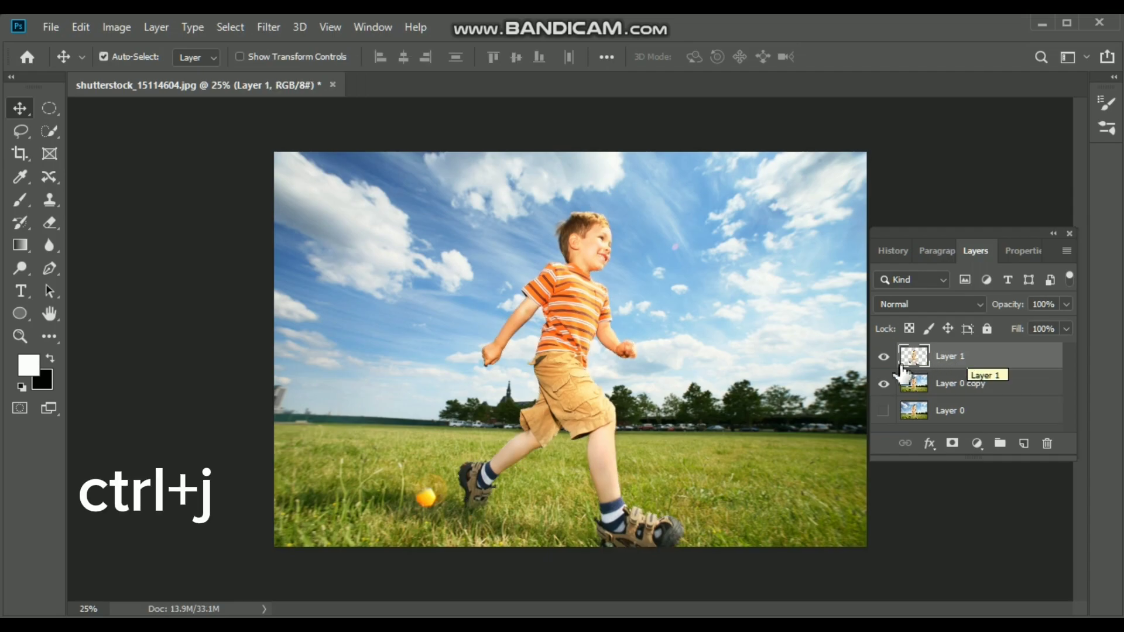
{"action": "right_click", "coordinate": [914, 354]}
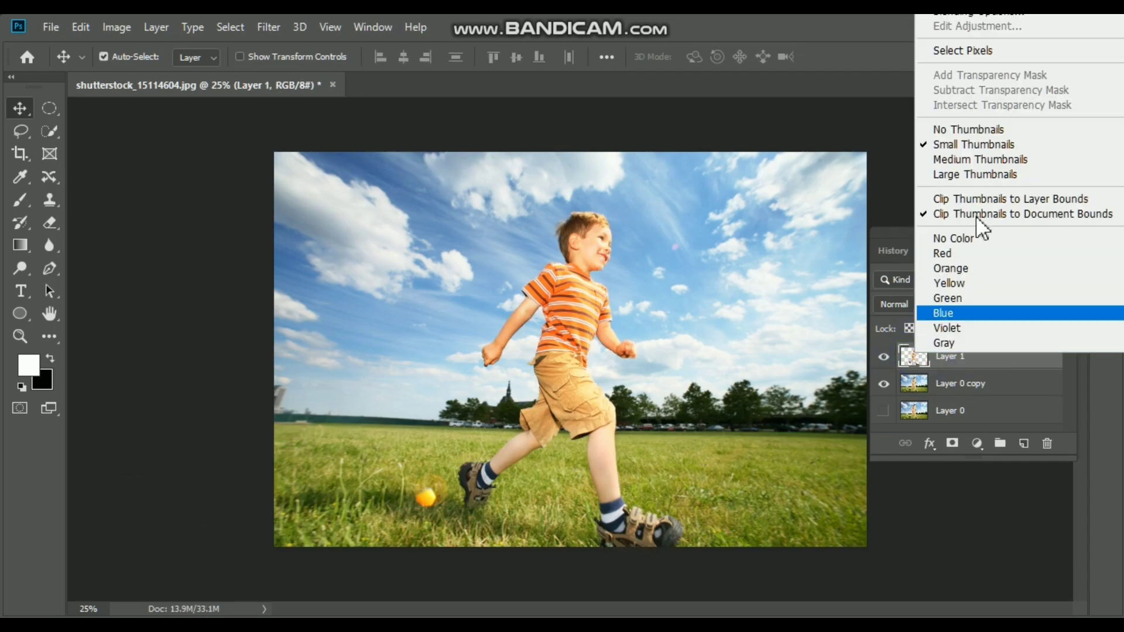
{"action": "left_click", "coordinate": [973, 51]}
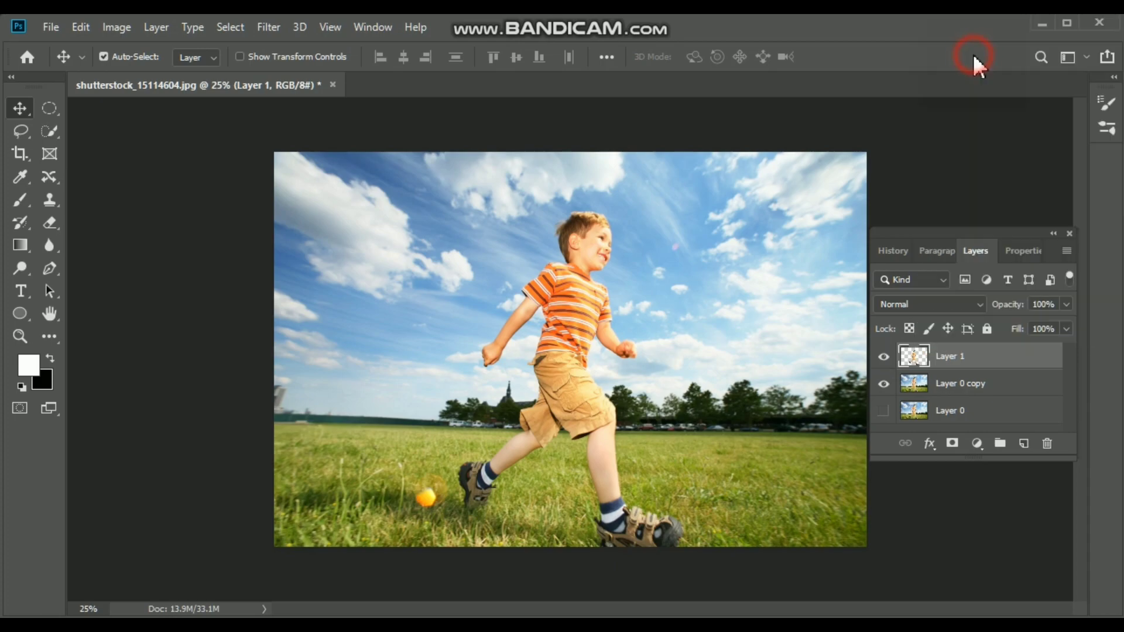
{"action": "left_click", "coordinate": [884, 357]}
{"action": "left_click", "coordinate": [936, 389]}
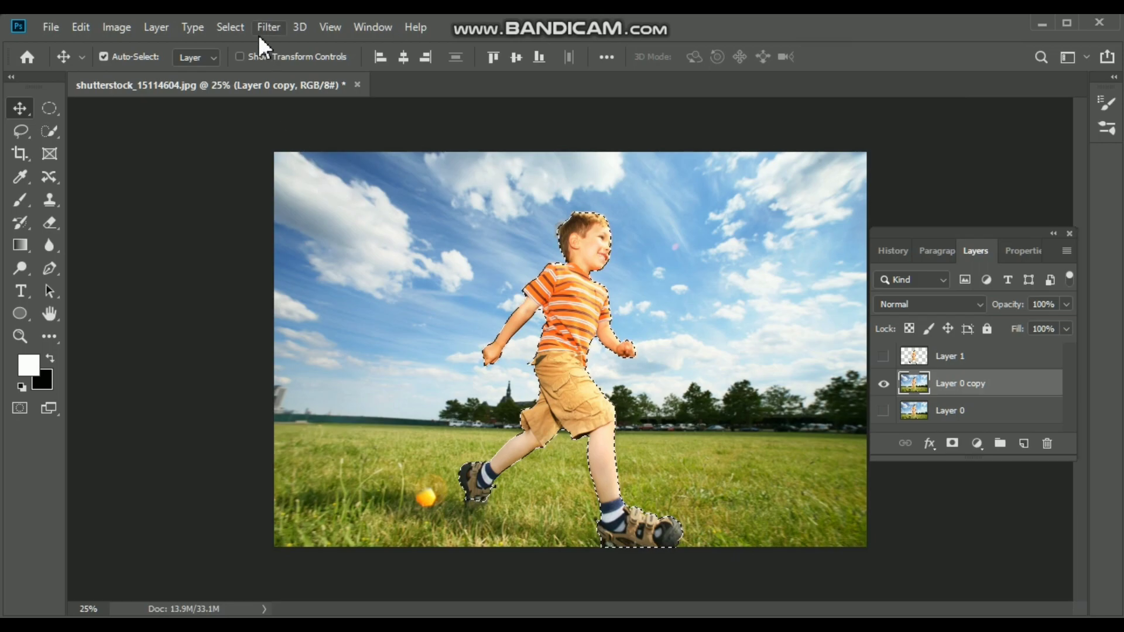
- Expand the boy selection by 16 px and open Fill with Content-Aware contents
{"action": "left_click", "coordinate": [232, 28]}
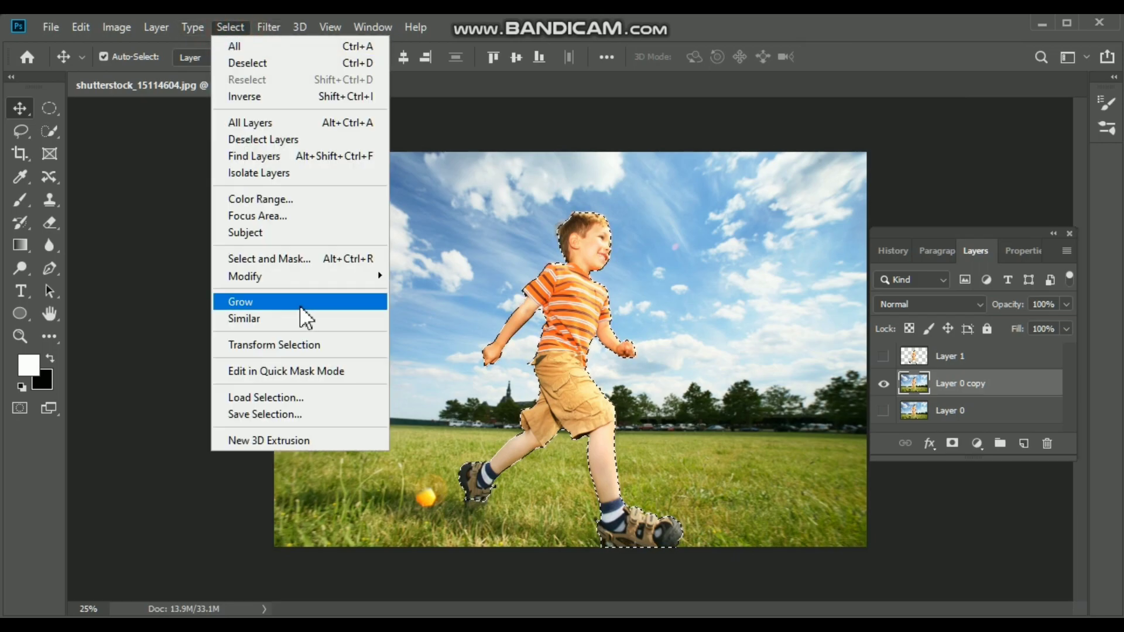
{"action": "mouse_move", "coordinate": [264, 276]}
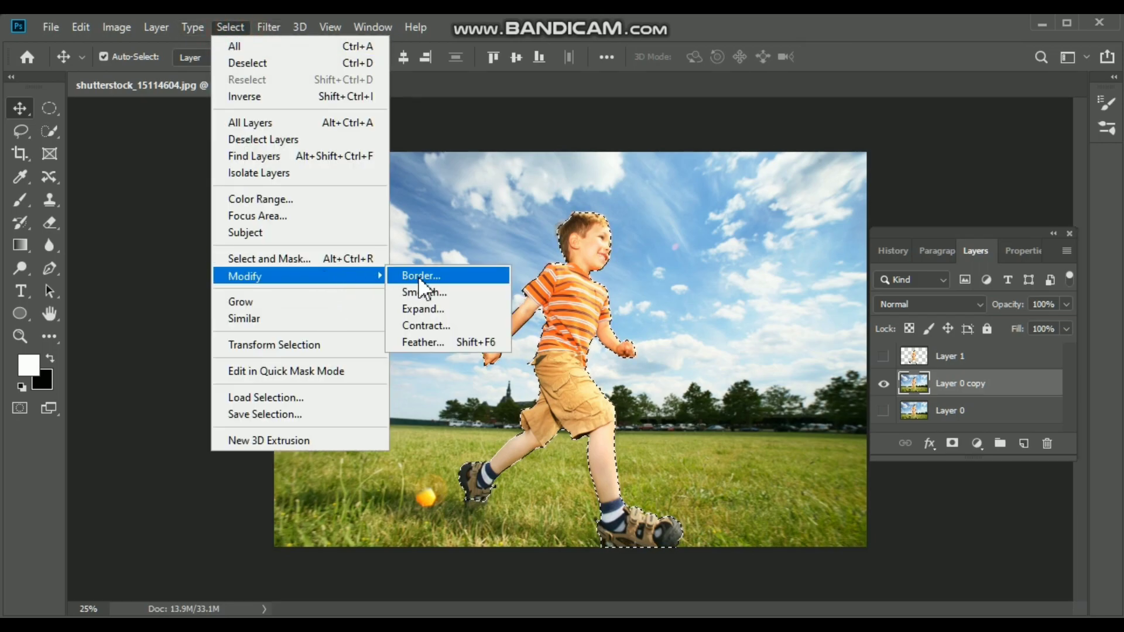
{"action": "left_click", "coordinate": [451, 316]}
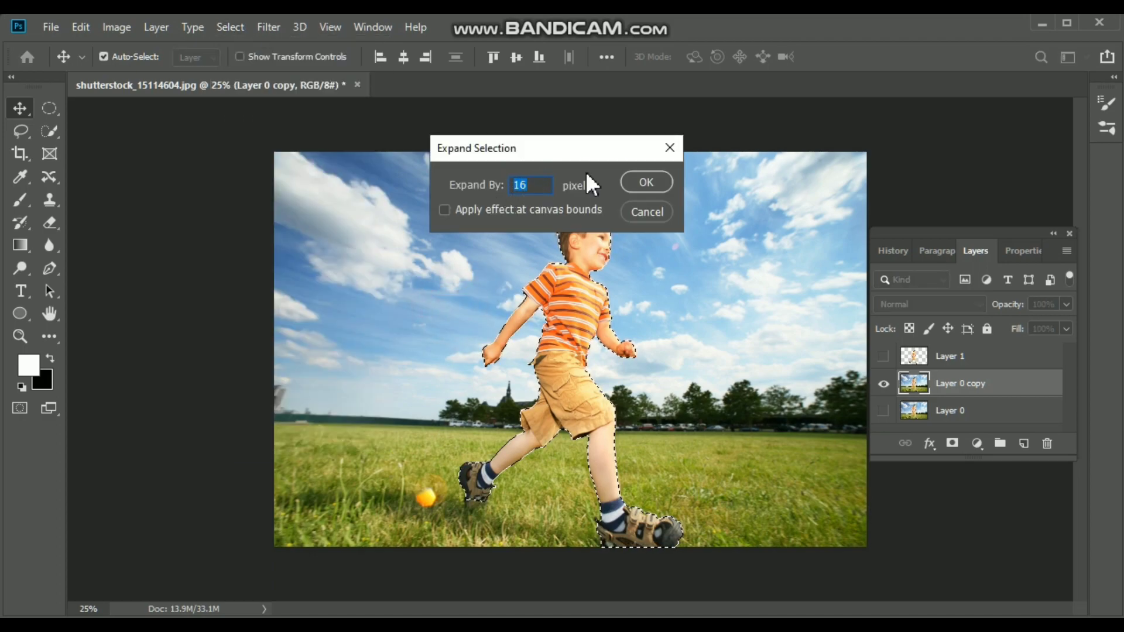
{"action": "left_click", "coordinate": [639, 182]}
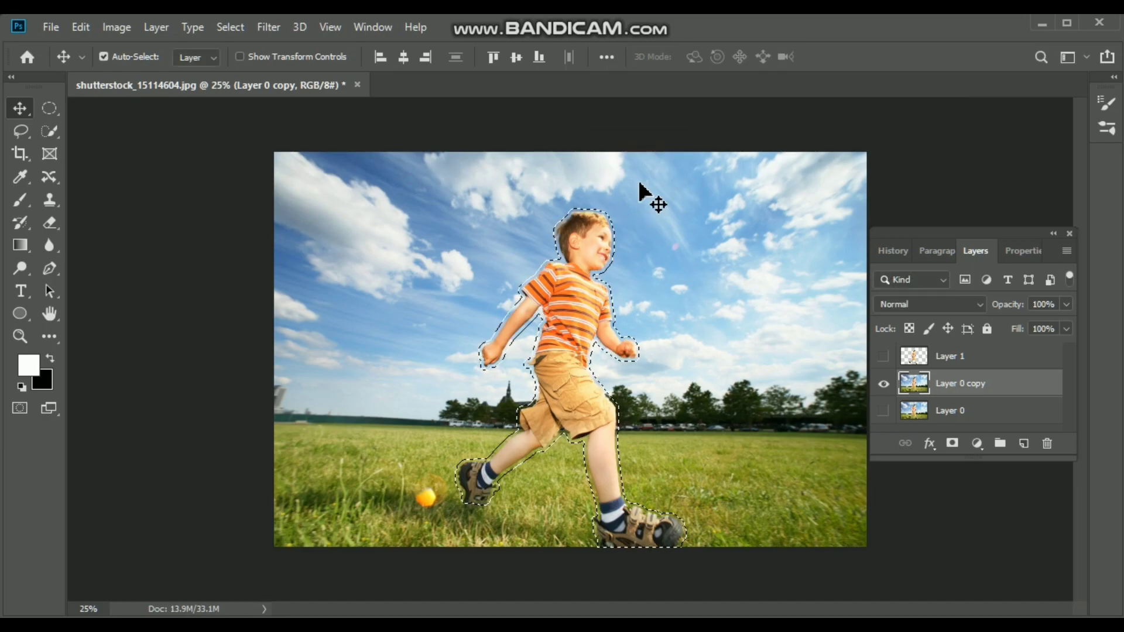
{"action": "left_click", "coordinate": [82, 27]}
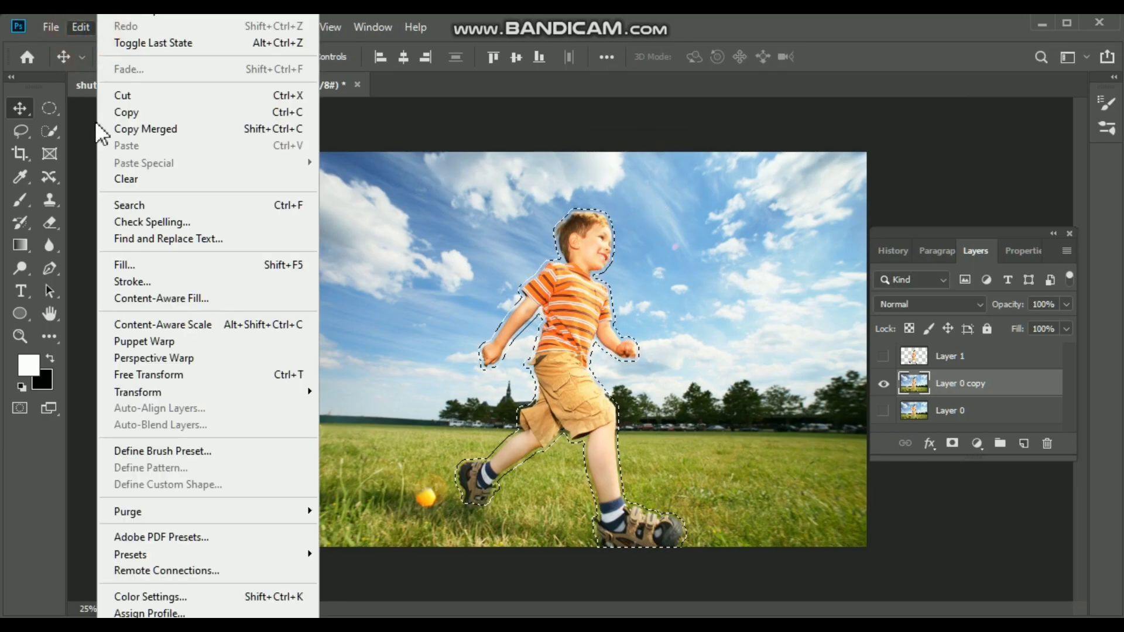
{"action": "left_click", "coordinate": [190, 262]}
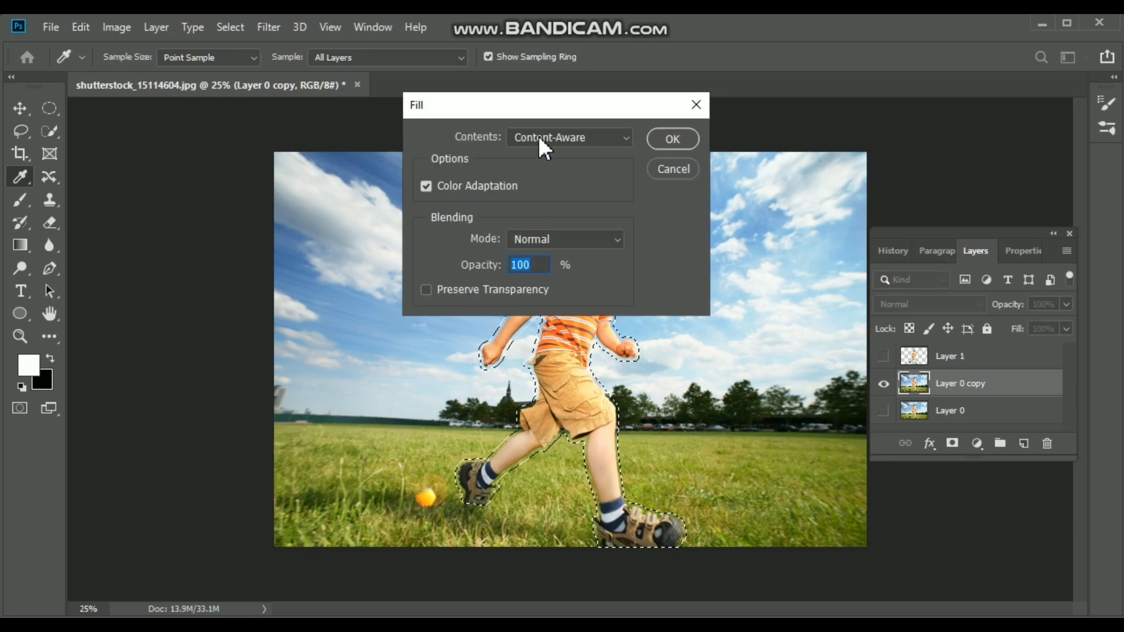
- Run Content-Aware Fill so sky and grass replace the boy on Layer 0 copy
{"action": "left_click", "coordinate": [674, 138]}
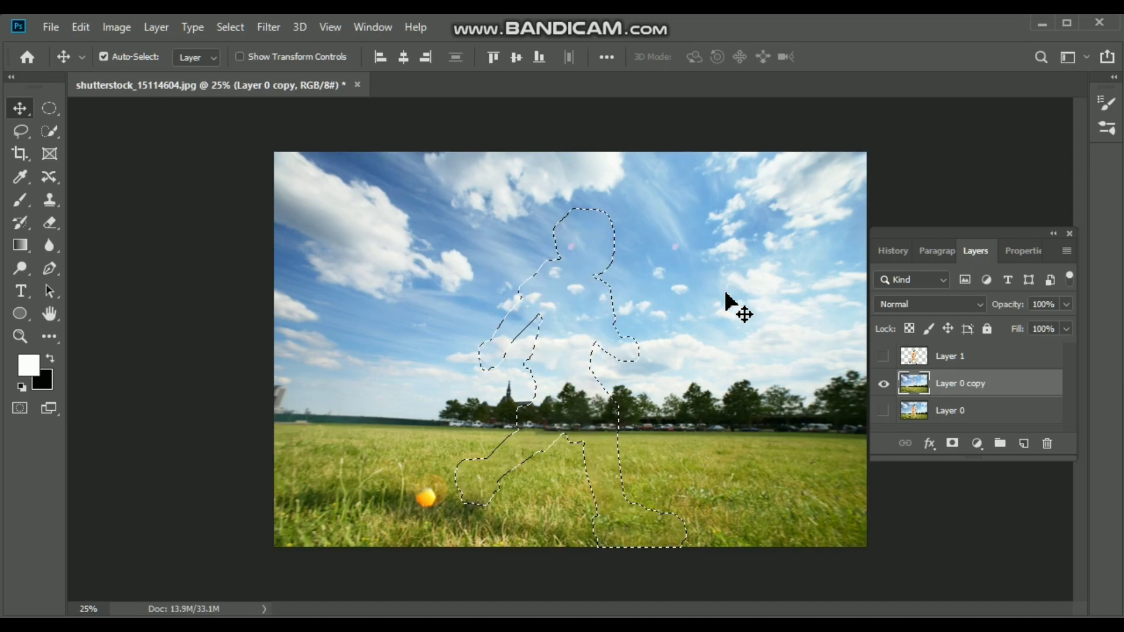
- Deselect, then duplicate the visible Layer 1 as Layer 1 copy and hide the original Layer 1
{"action": "key", "text": "ctrl+d"}
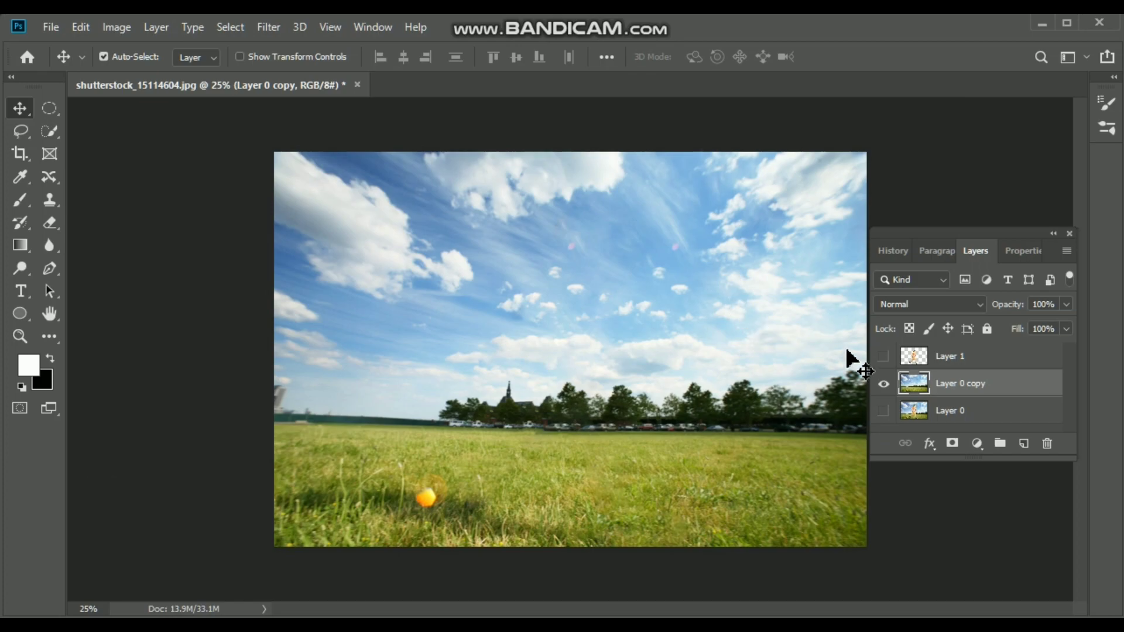
{"action": "left_click", "coordinate": [931, 365]}
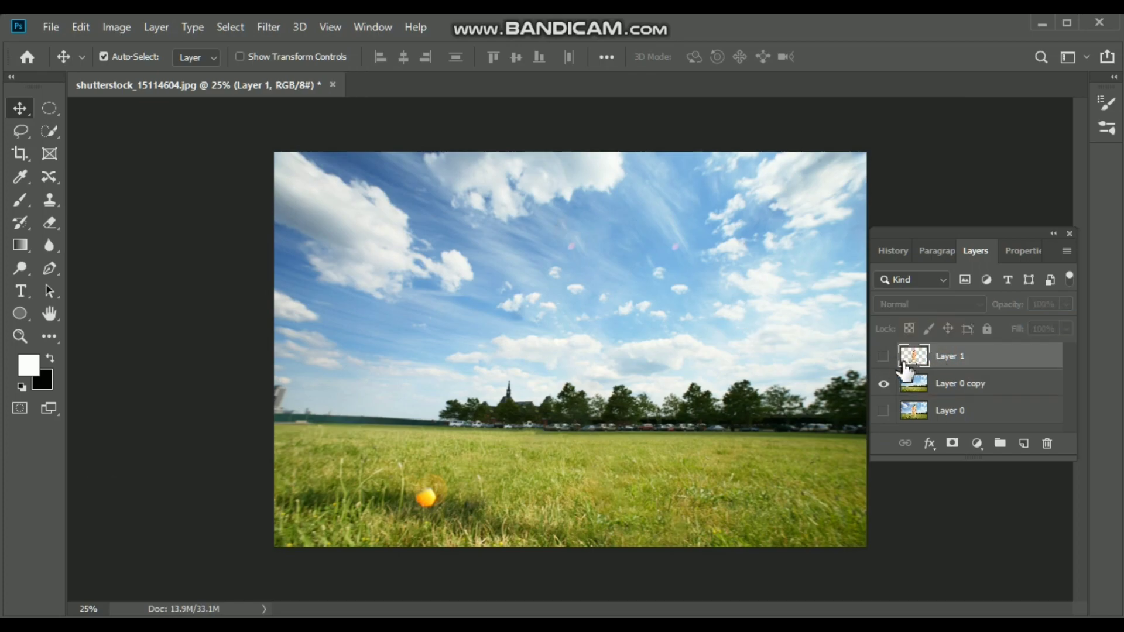
{"action": "left_click", "coordinate": [884, 357]}
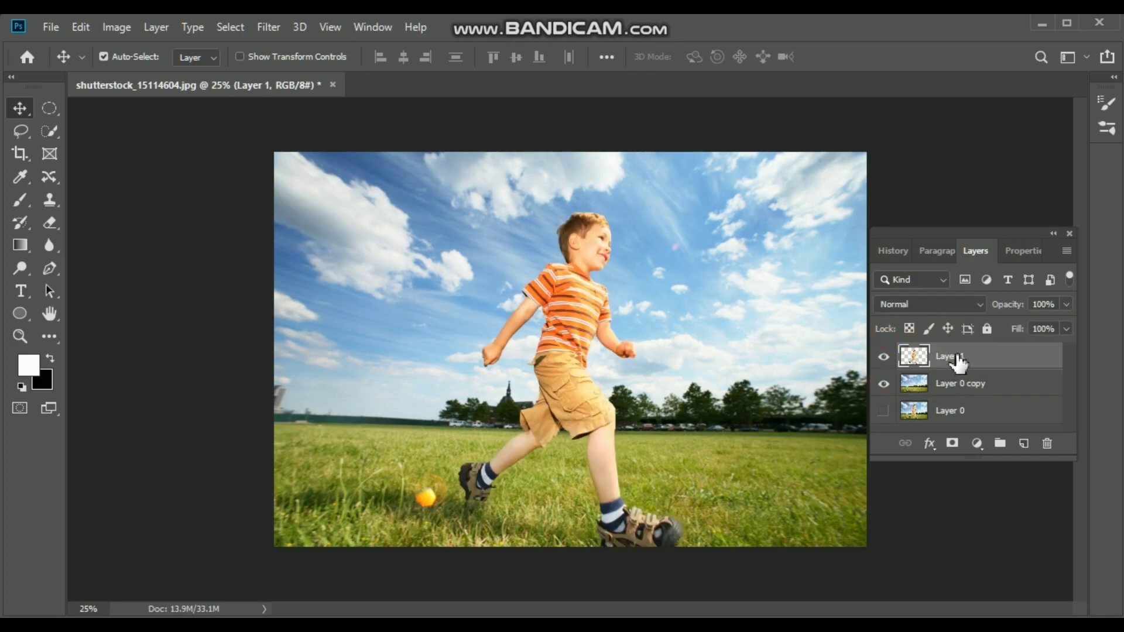
{"action": "mouse_move", "coordinate": [963, 368]}
{"action": "left_mouse_down"}
{"action": "mouse_move", "coordinate": [1017, 413]}
{"action": "mouse_move", "coordinate": [1024, 444]}
{"action": "left_mouse_up"}
{"action": "left_click", "coordinate": [884, 384]}
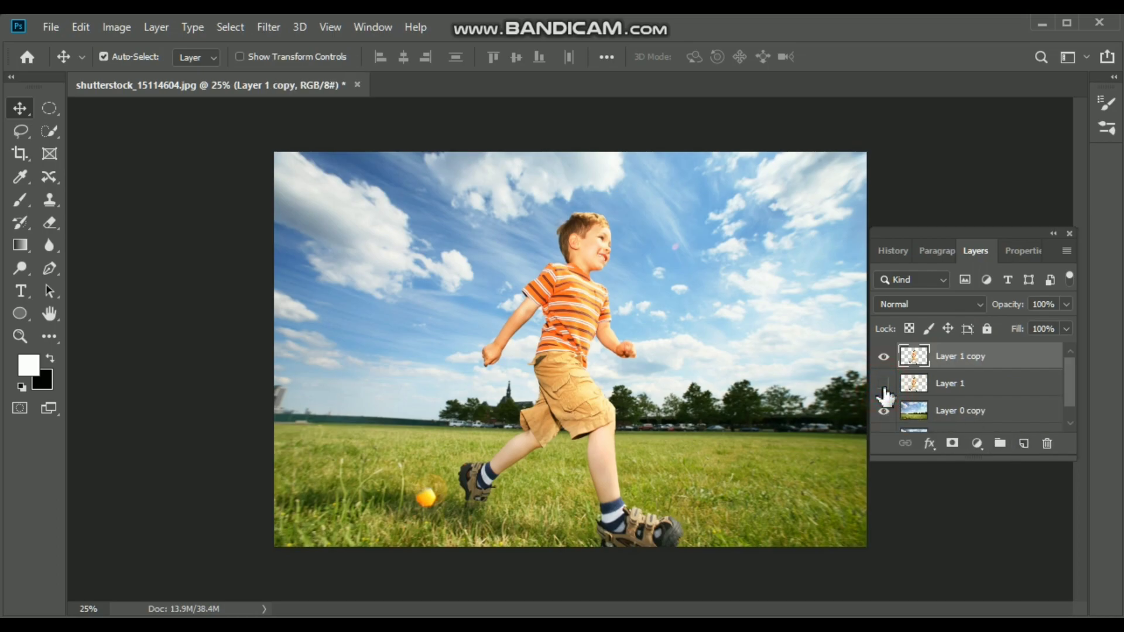
- Desaturate Layer 1 copy to greyscale
{"action": "left_click", "coordinate": [118, 27]}
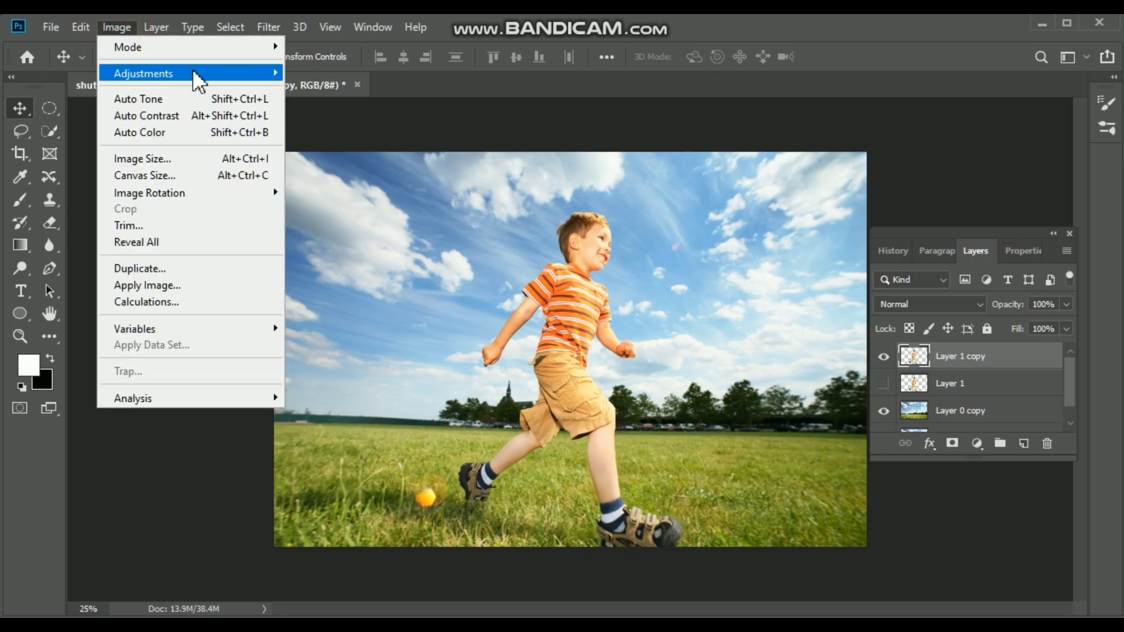
{"action": "mouse_move", "coordinate": [143, 73]}
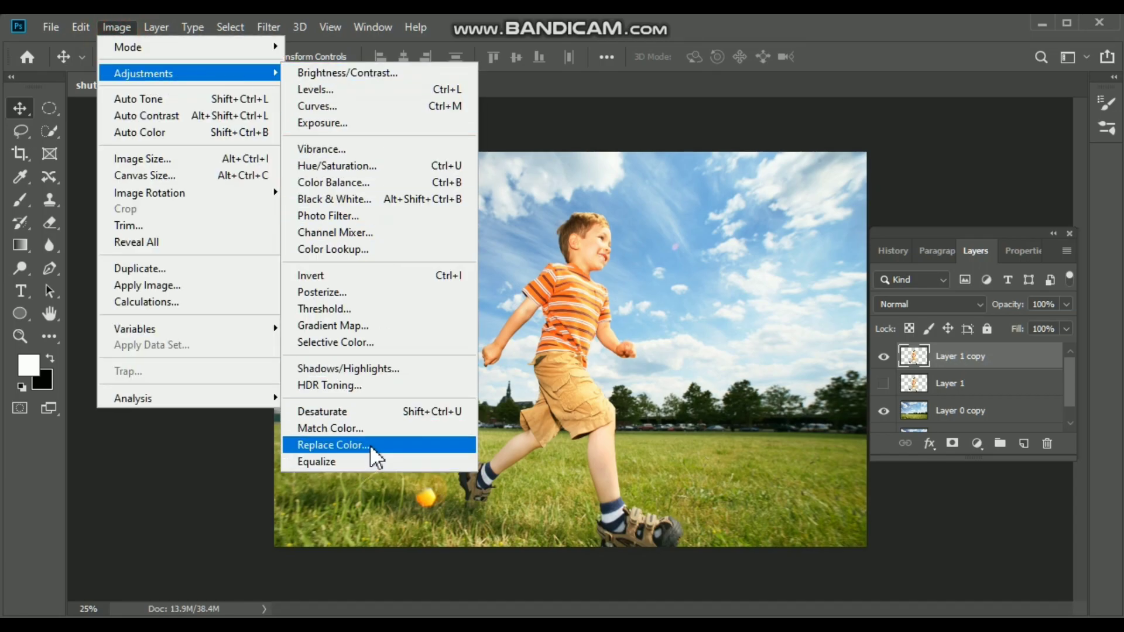
{"action": "left_click", "coordinate": [394, 408]}
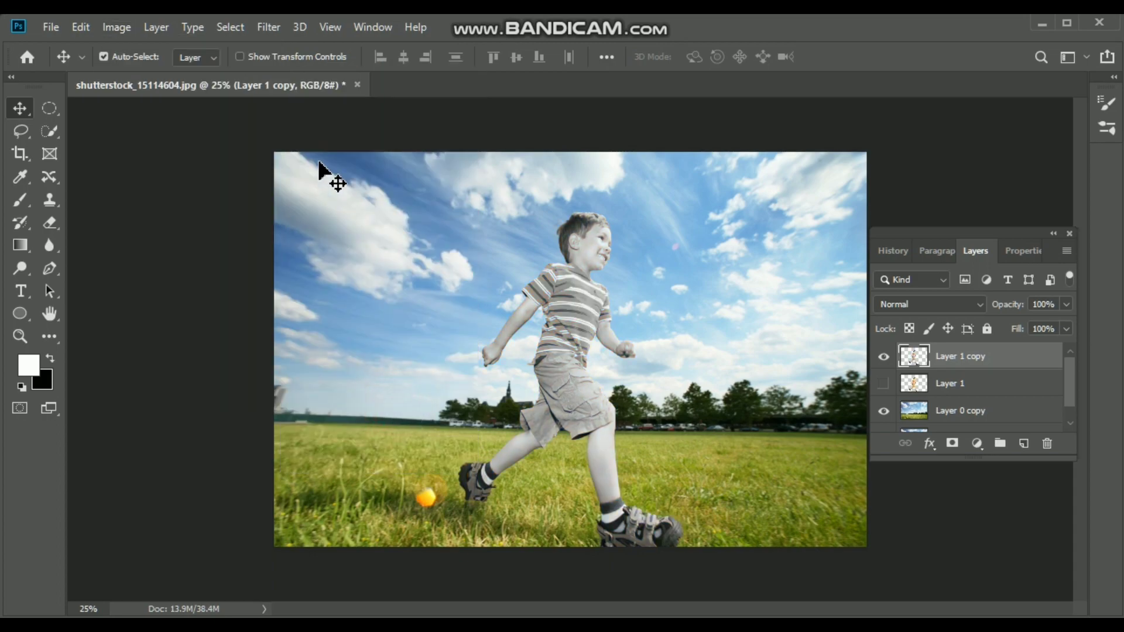
{"action": "left_click", "coordinate": [271, 27]}
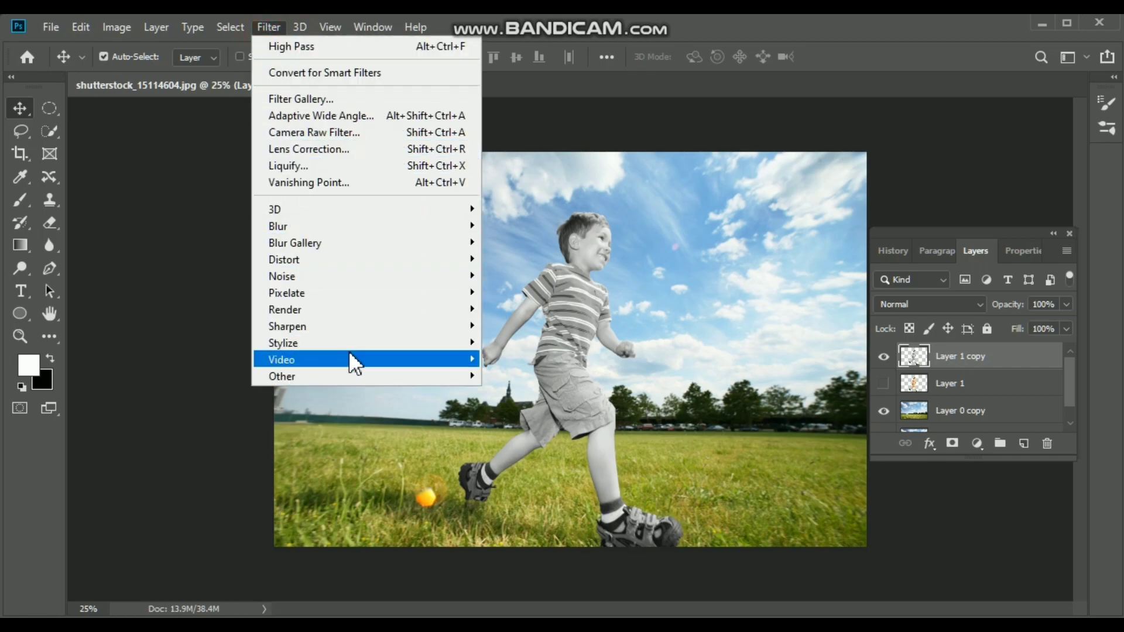
{"action": "mouse_move", "coordinate": [282, 376]}
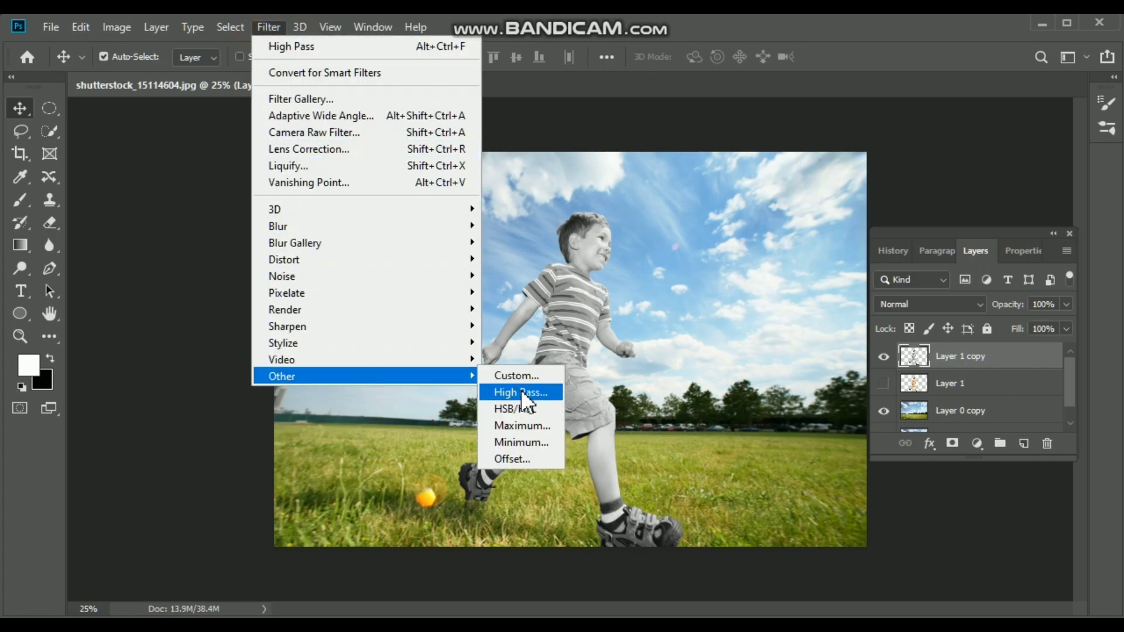
- Apply a High Pass filter with an 8.4-pixel radius to the greyscale boy
{"action": "left_click", "coordinate": [535, 392]}
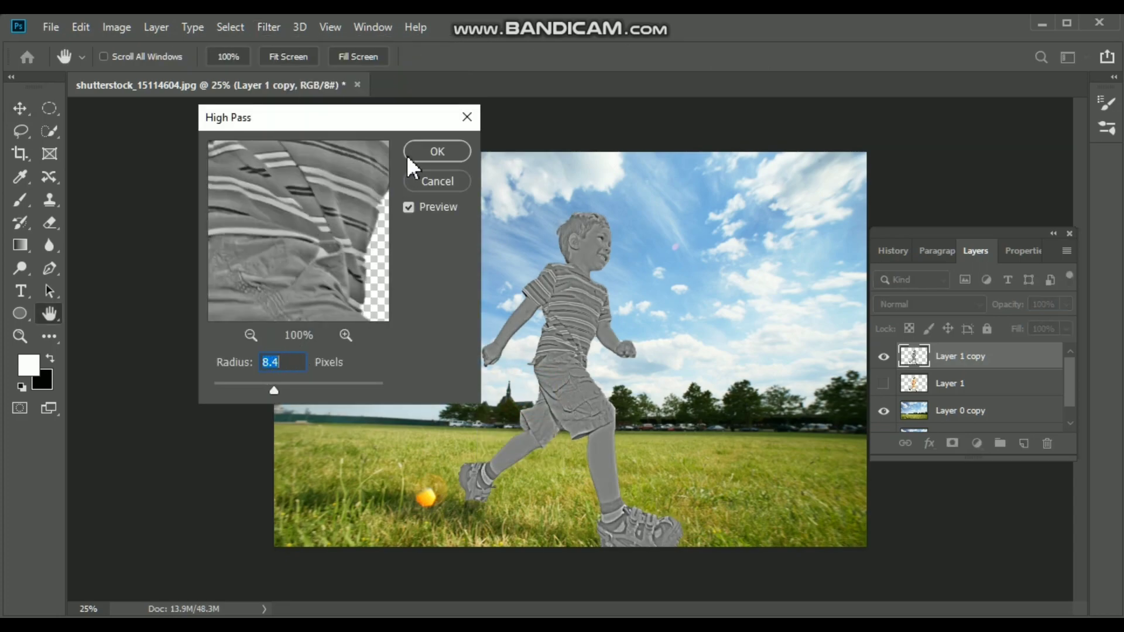
{"action": "left_click", "coordinate": [424, 148]}
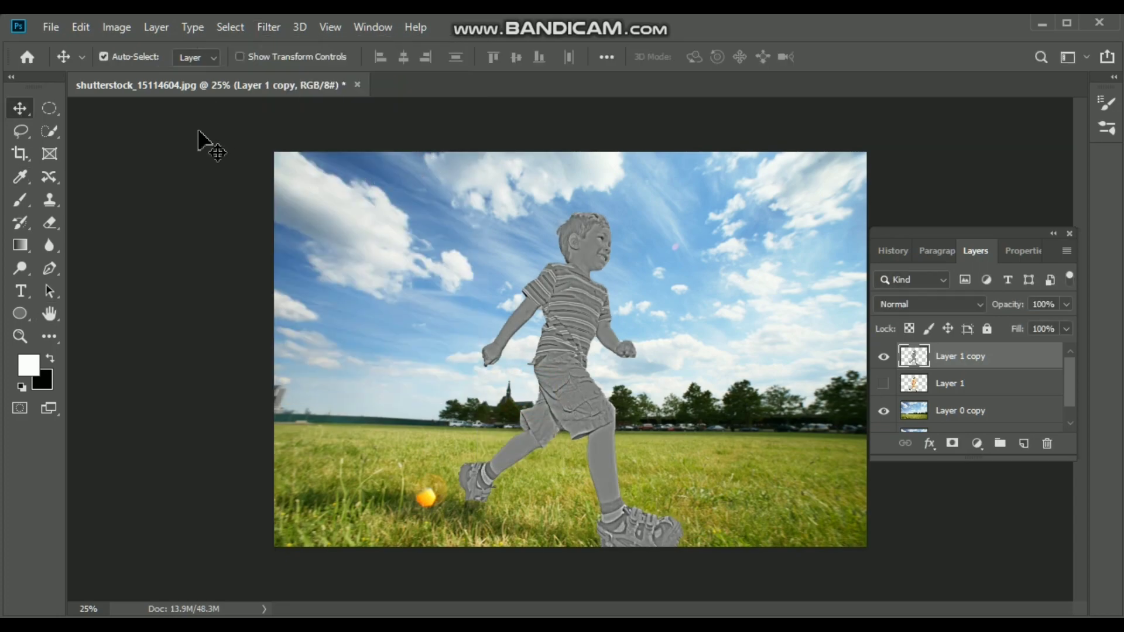
{"action": "left_click", "coordinate": [117, 27]}
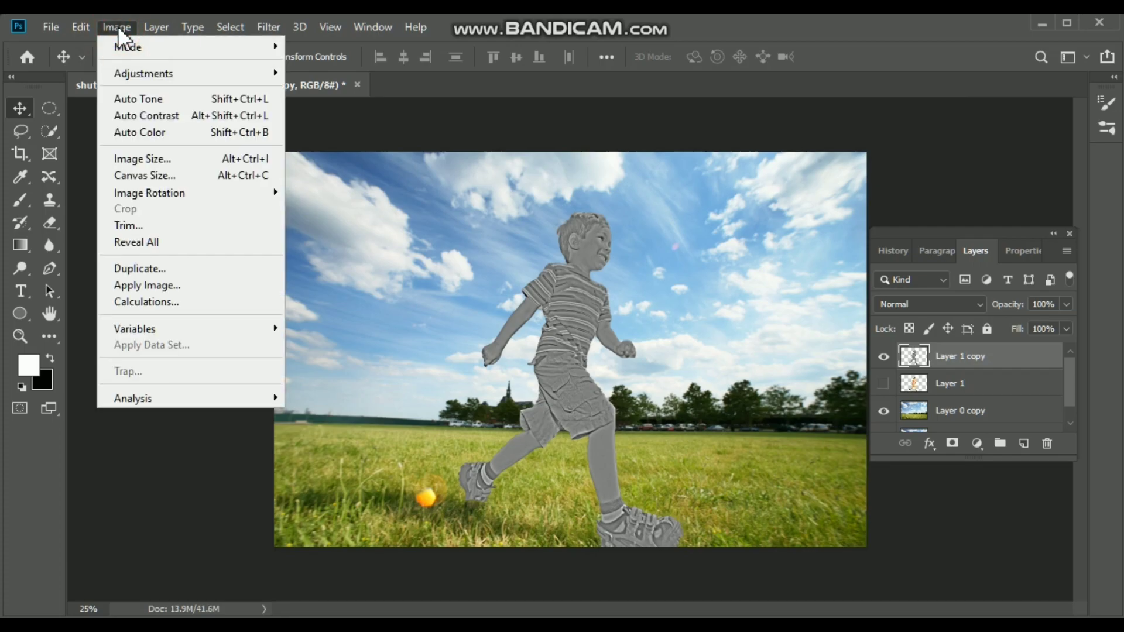
{"action": "mouse_move", "coordinate": [143, 73]}
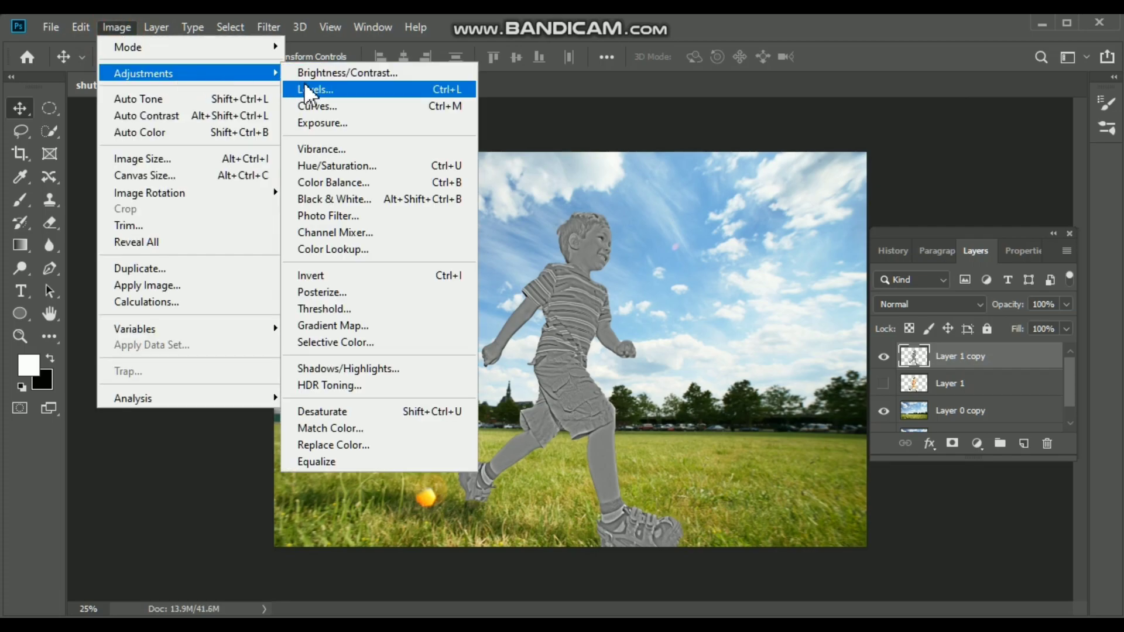
- Apply Levels with input values 129 / 1.00 / 160 to the high-pass boy layer
{"action": "left_click", "coordinate": [324, 89]}
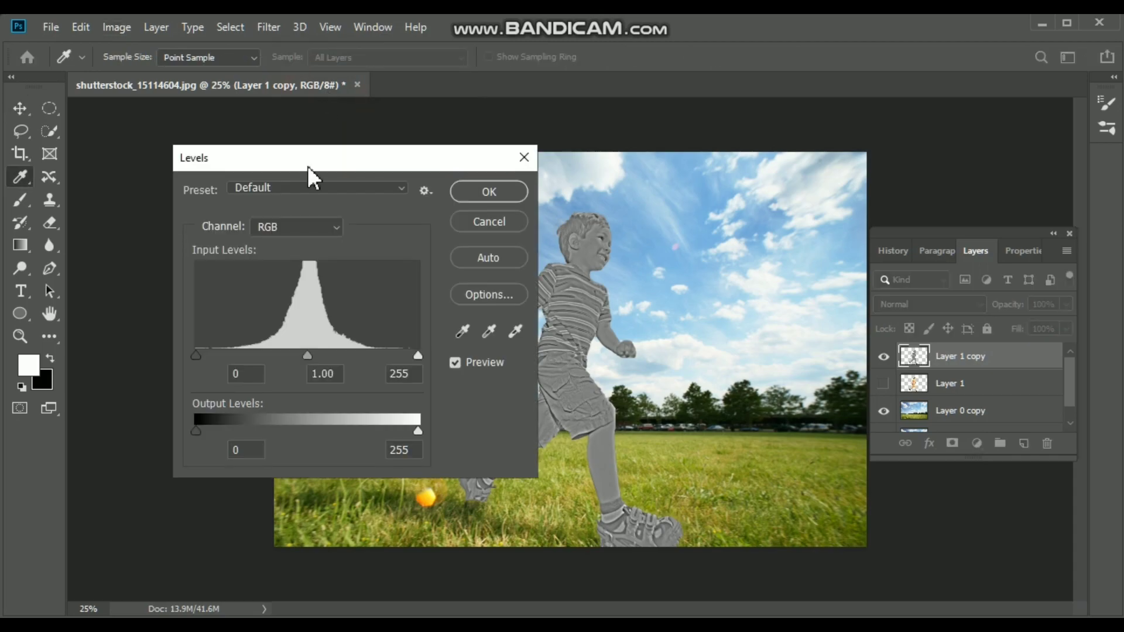
{"action": "left_click_drag", "start_coordinate": [195, 358], "coordinate": [308, 357]}
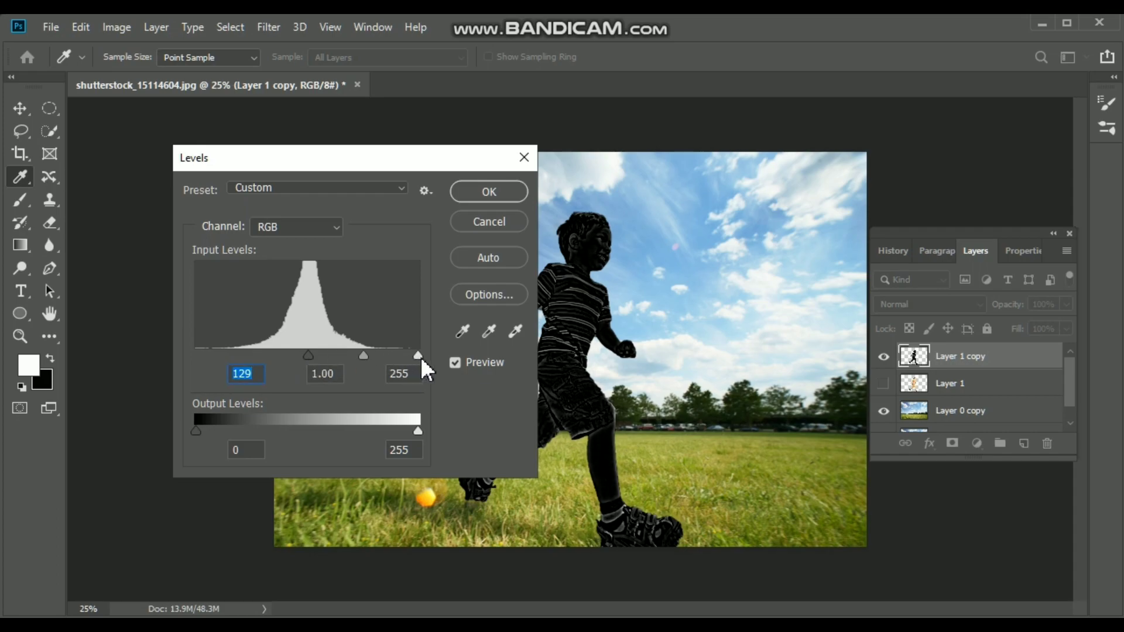
{"action": "left_click_drag", "start_coordinate": [417, 356], "coordinate": [336, 344]}
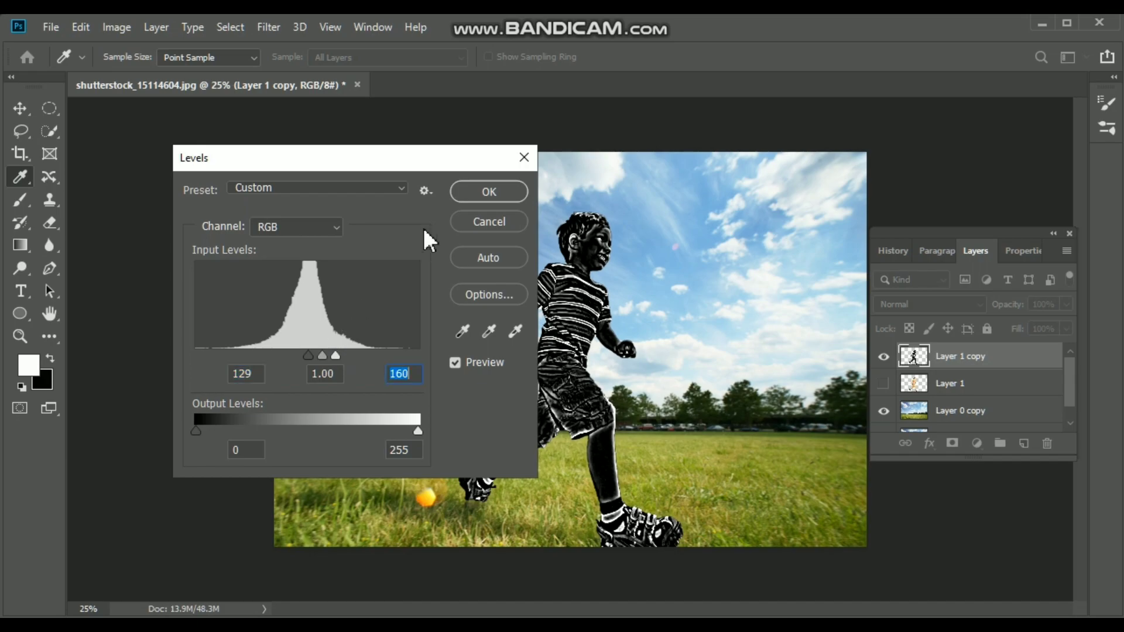
{"action": "left_click", "coordinate": [476, 191]}
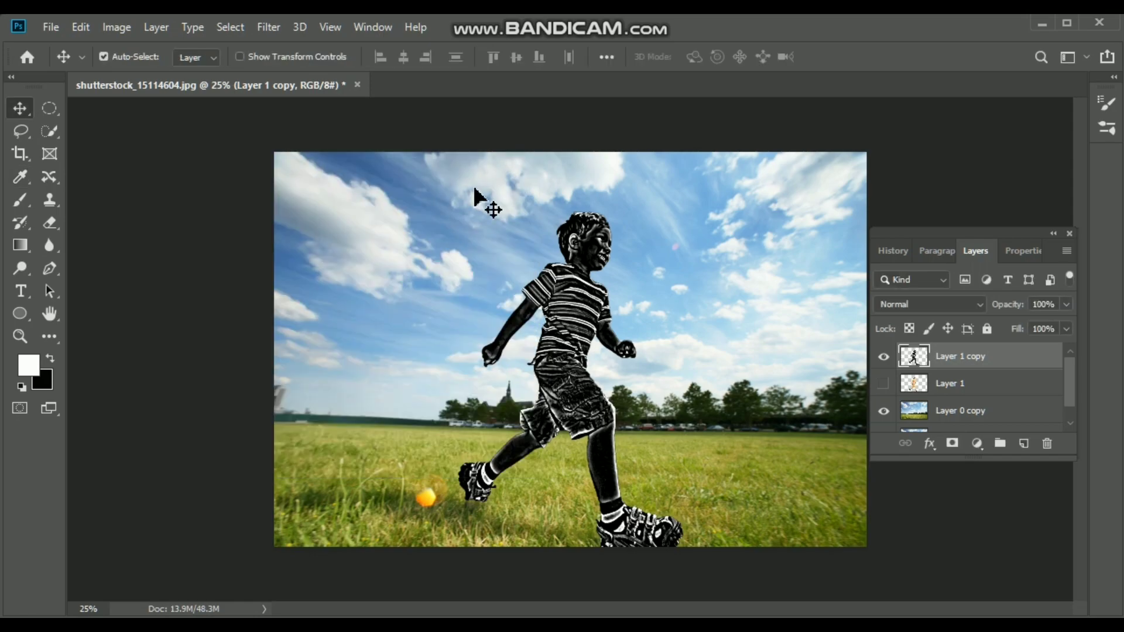
- Set Layer 1 copy to Screen blend mode, then show and select Layer 1
{"action": "left_click", "coordinate": [982, 302]}
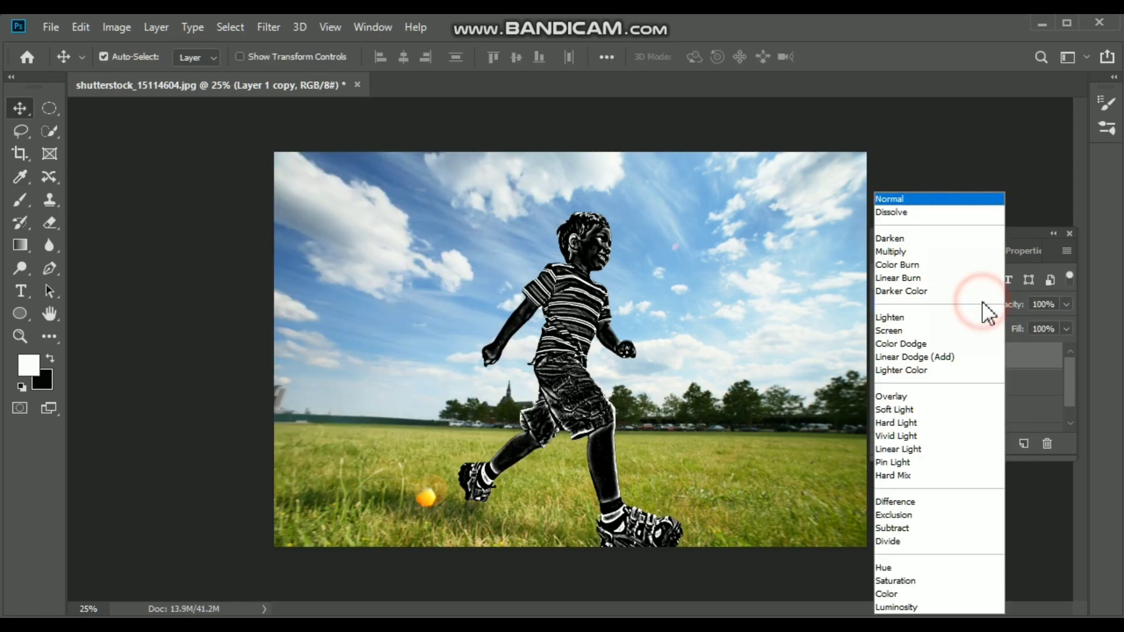
{"action": "left_click", "coordinate": [906, 329]}
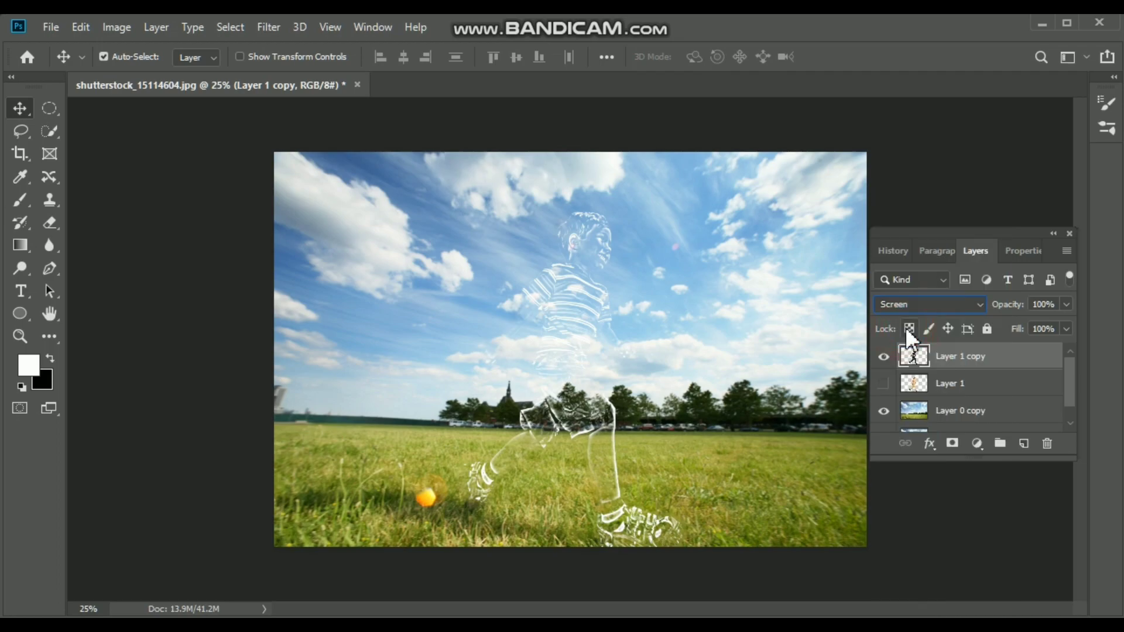
{"action": "left_click", "coordinate": [882, 386]}
{"action": "left_click", "coordinate": [962, 385]}
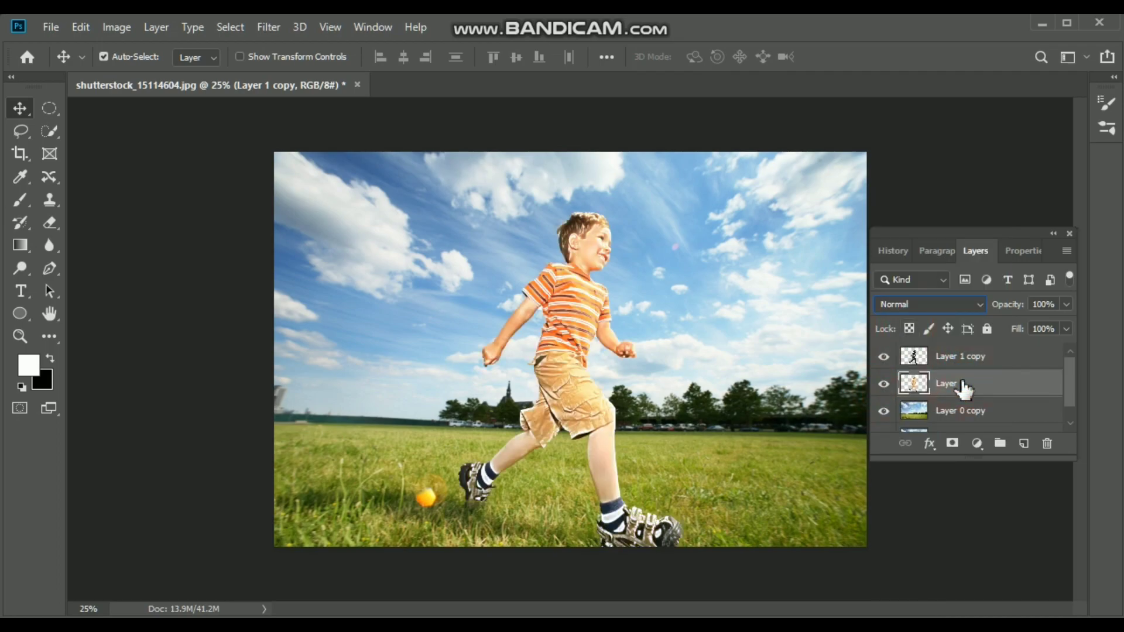
- Add a white layer mask to Layer 1 and choose a Soft Round brush with very low hardness
{"action": "left_click", "coordinate": [953, 446]}
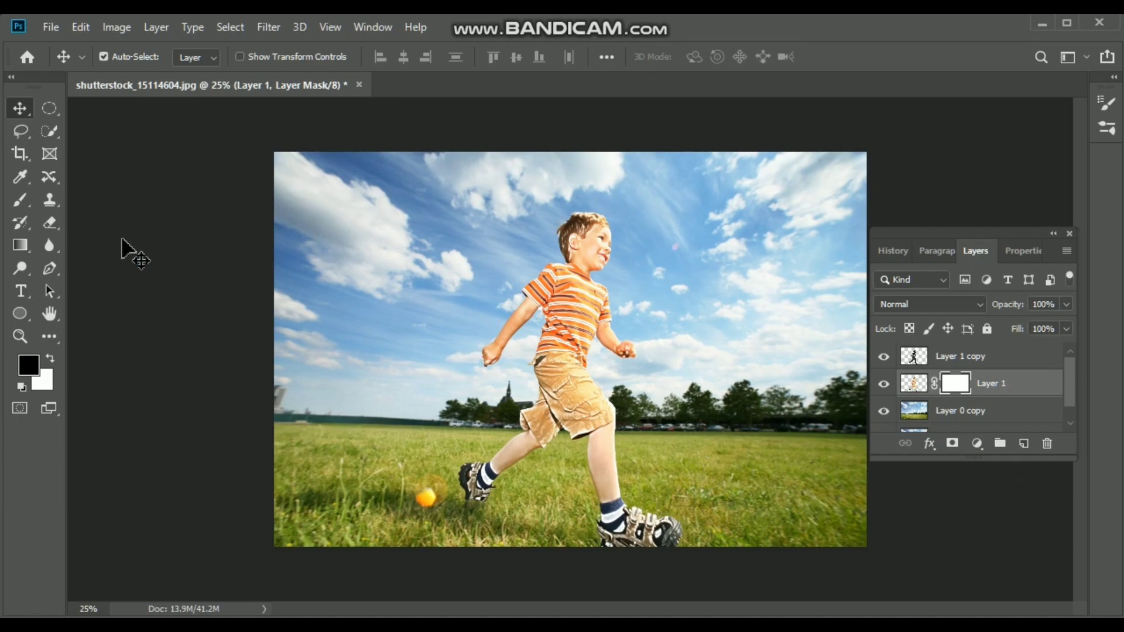
{"action": "left_click", "coordinate": [23, 203]}
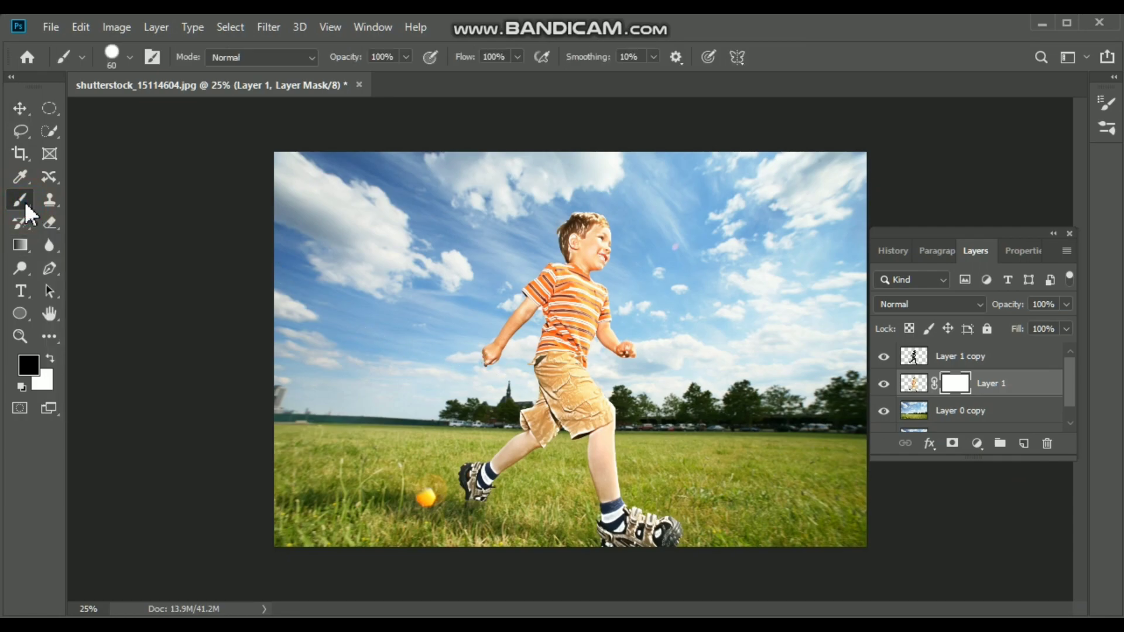
{"action": "left_click", "coordinate": [130, 58]}
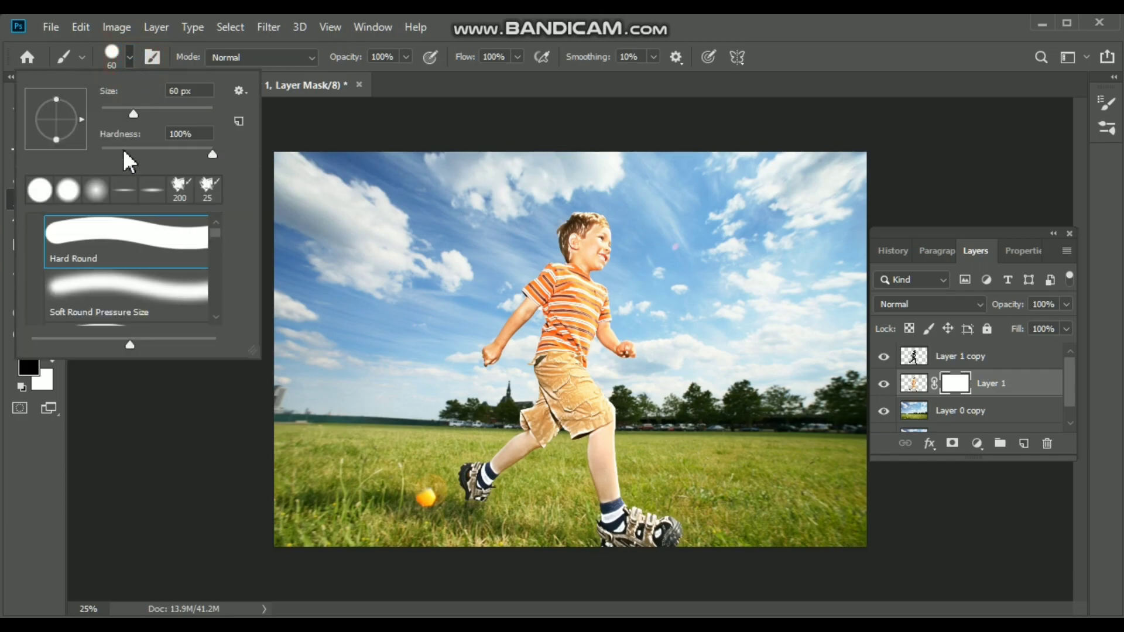
{"action": "left_click", "coordinate": [151, 279]}
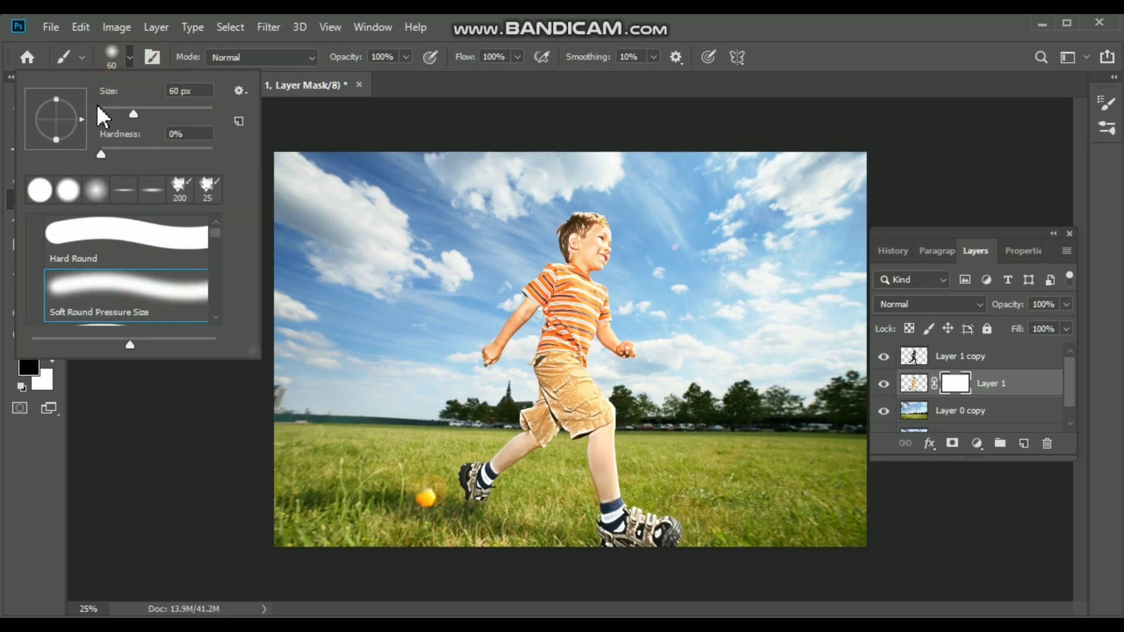
{"action": "left_click_drag", "start_coordinate": [103, 155], "coordinate": [122, 156]}
{"action": "key", "text": "Return"}
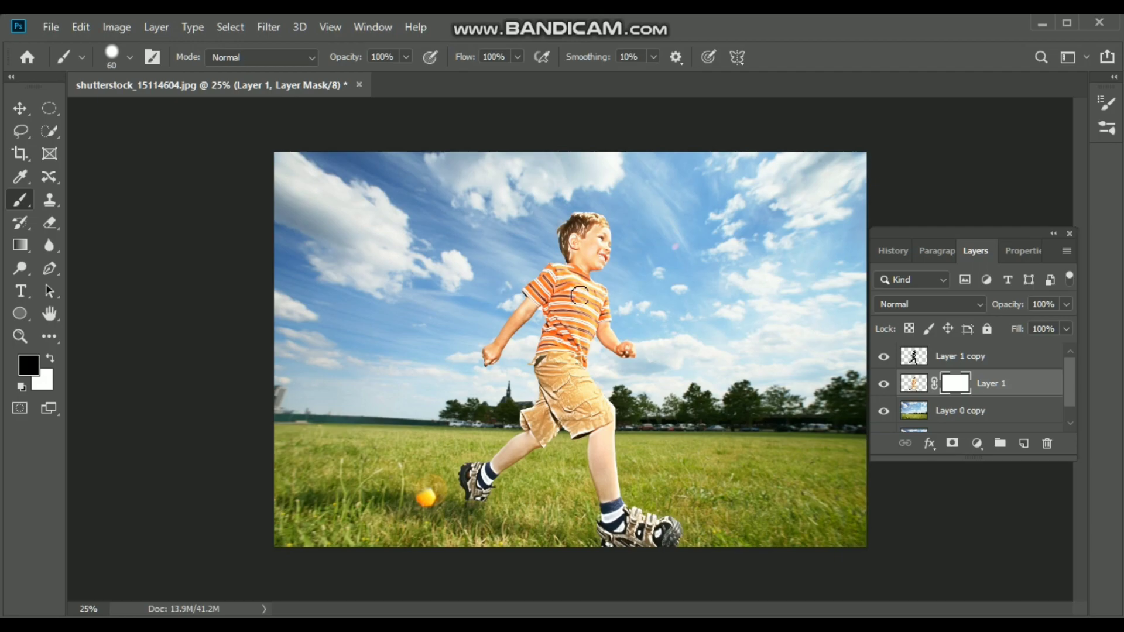
- Paint Layer 1's mask over the shoulder, orange shirt, thigh and shorts to reveal the sketch
{"action": "key", "text": "ctrl+plus"}
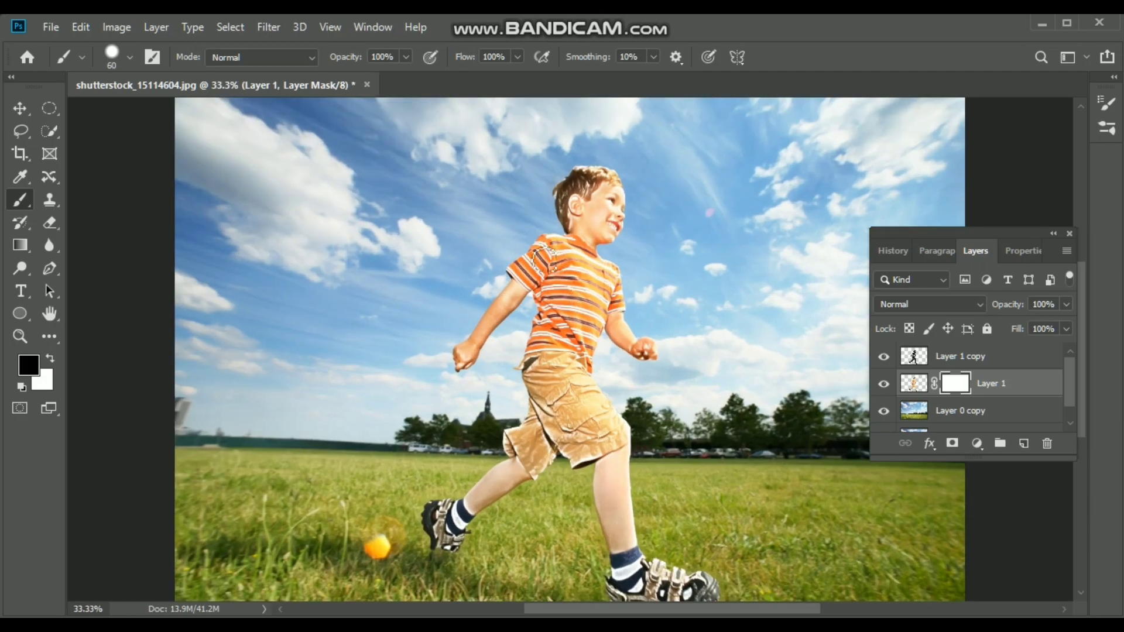
{"action": "mouse_move", "coordinate": [544, 260]}
{"action": "left_mouse_down"}
{"action": "mouse_move", "coordinate": [518, 264]}
{"action": "mouse_move", "coordinate": [530, 280]}
{"action": "left_mouse_up"}
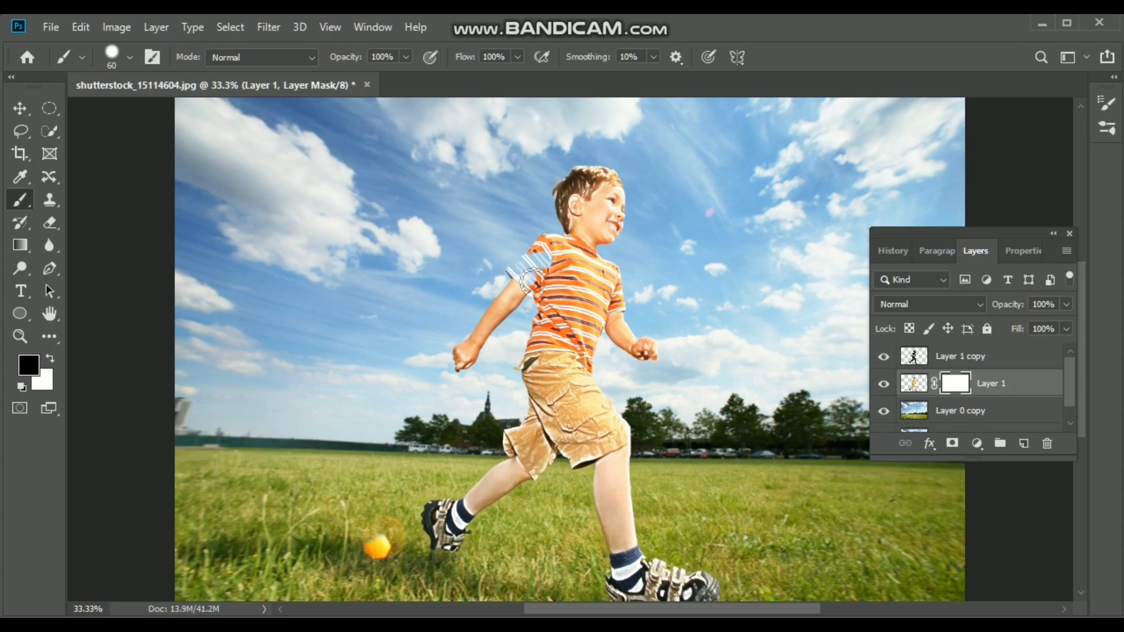
{"action": "mouse_move", "coordinate": [530, 280]}
{"action": "left_mouse_down"}
{"action": "mouse_move", "coordinate": [540, 260]}
{"action": "mouse_move", "coordinate": [530, 251]}
{"action": "mouse_move", "coordinate": [544, 237]}
{"action": "mouse_move", "coordinate": [609, 267]}
{"action": "mouse_move", "coordinate": [626, 300]}
{"action": "mouse_move", "coordinate": [598, 296]}
{"action": "mouse_move", "coordinate": [610, 284]}
{"action": "mouse_move", "coordinate": [543, 251]}
{"action": "mouse_move", "coordinate": [571, 281]}
{"action": "mouse_move", "coordinate": [575, 324]}
{"action": "left_mouse_up"}
{"action": "left_click_drag", "start_coordinate": [576, 290], "coordinate": [550, 304]}
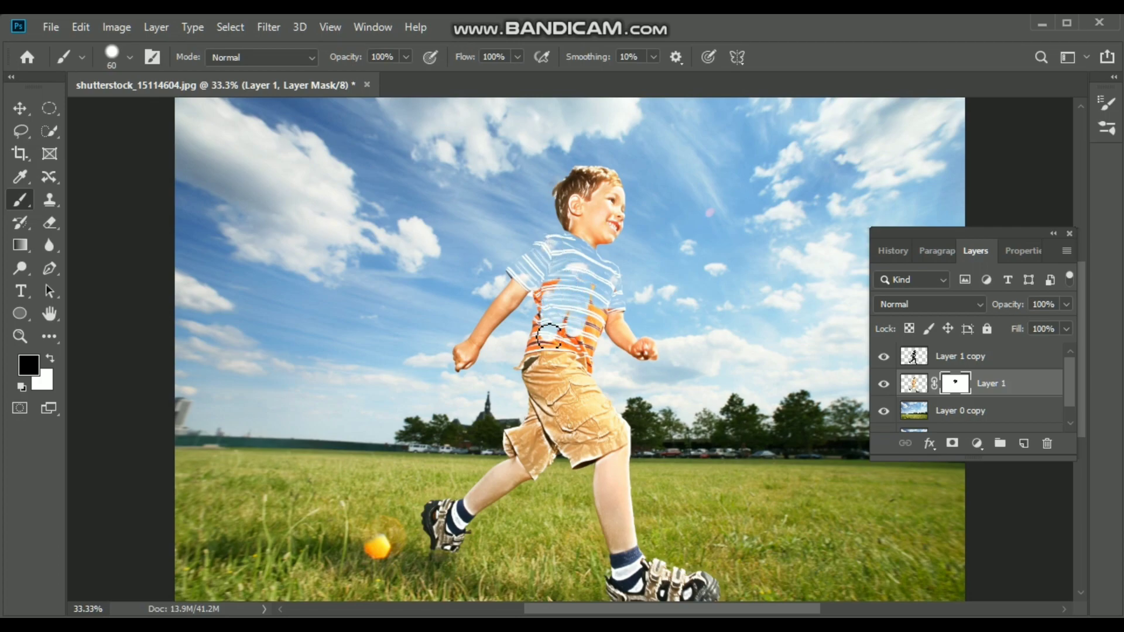
{"action": "left_click_drag", "start_coordinate": [546, 321], "coordinate": [544, 295]}
{"action": "mouse_move", "coordinate": [537, 337]}
{"action": "left_mouse_down"}
{"action": "mouse_move", "coordinate": [591, 290]}
{"action": "mouse_move", "coordinate": [590, 359]}
{"action": "mouse_move", "coordinate": [565, 346]}
{"action": "mouse_move", "coordinate": [565, 359]}
{"action": "mouse_move", "coordinate": [534, 359]}
{"action": "mouse_move", "coordinate": [546, 389]}
{"action": "mouse_move", "coordinate": [525, 349]}
{"action": "mouse_move", "coordinate": [542, 409]}
{"action": "mouse_move", "coordinate": [510, 447]}
{"action": "mouse_move", "coordinate": [525, 465]}
{"action": "mouse_move", "coordinate": [474, 504]}
{"action": "mouse_move", "coordinate": [520, 439]}
{"action": "mouse_move", "coordinate": [545, 463]}
{"action": "mouse_move", "coordinate": [579, 445]}
{"action": "mouse_move", "coordinate": [585, 463]}
{"action": "mouse_move", "coordinate": [620, 430]}
{"action": "mouse_move", "coordinate": [595, 394]}
{"action": "mouse_move", "coordinate": [603, 445]}
{"action": "mouse_move", "coordinate": [581, 452]}
{"action": "mouse_move", "coordinate": [557, 389]}
{"action": "left_mouse_up"}
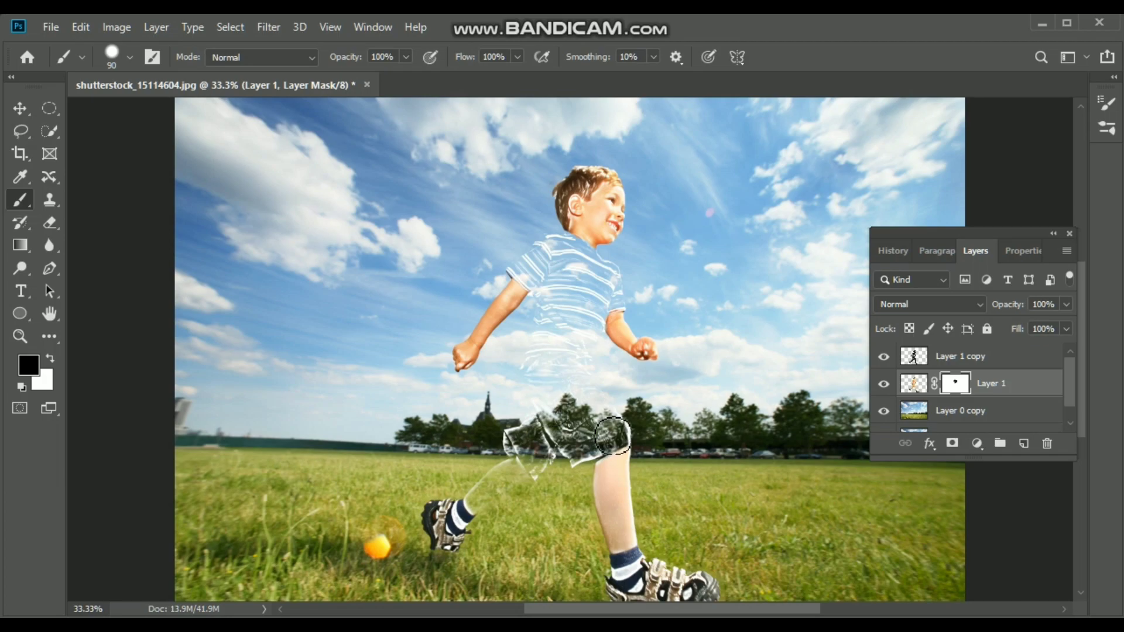
{"action": "mouse_move", "coordinate": [613, 436]}
{"action": "left_mouse_down"}
{"action": "mouse_move", "coordinate": [630, 436]}
{"action": "mouse_move", "coordinate": [603, 481]}
{"action": "mouse_move", "coordinate": [612, 538]}
{"action": "mouse_move", "coordinate": [633, 532]}
{"action": "mouse_move", "coordinate": [628, 497]}
{"action": "left_mouse_up"}
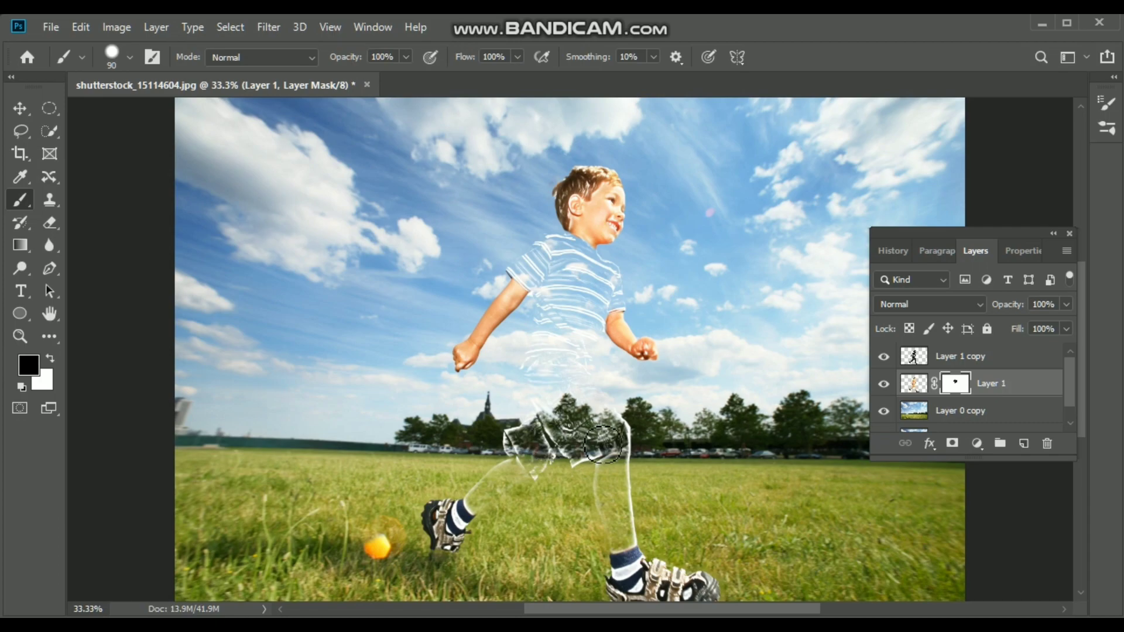
{"action": "left_click_drag", "start_coordinate": [603, 445], "coordinate": [596, 424]}
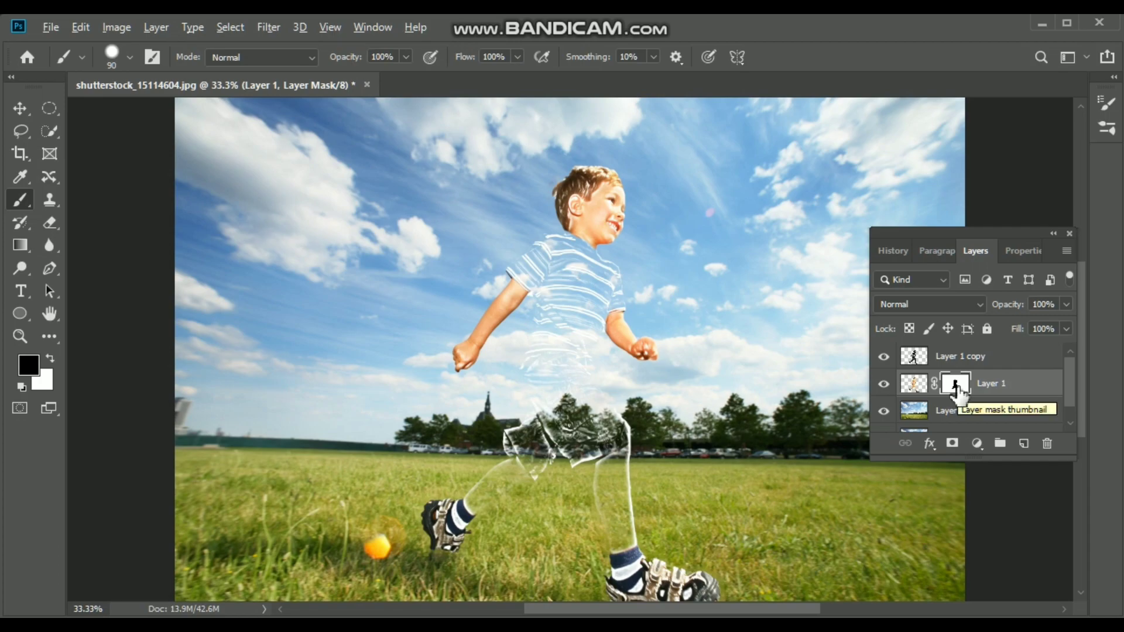
- Copy Layer 1's body mask onto Layer 1 copy
{"action": "key", "text": "alt"}
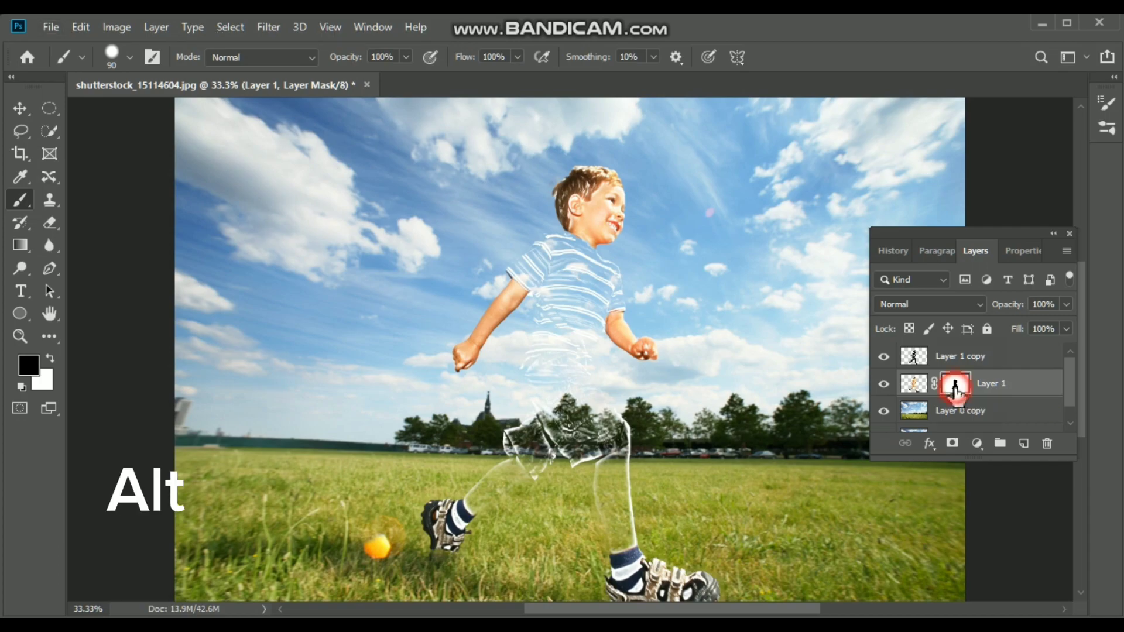
{"action": "left_click_drag", "start_coordinate": [955, 391], "coordinate": [958, 368]}
{"action": "key", "text": "x"}
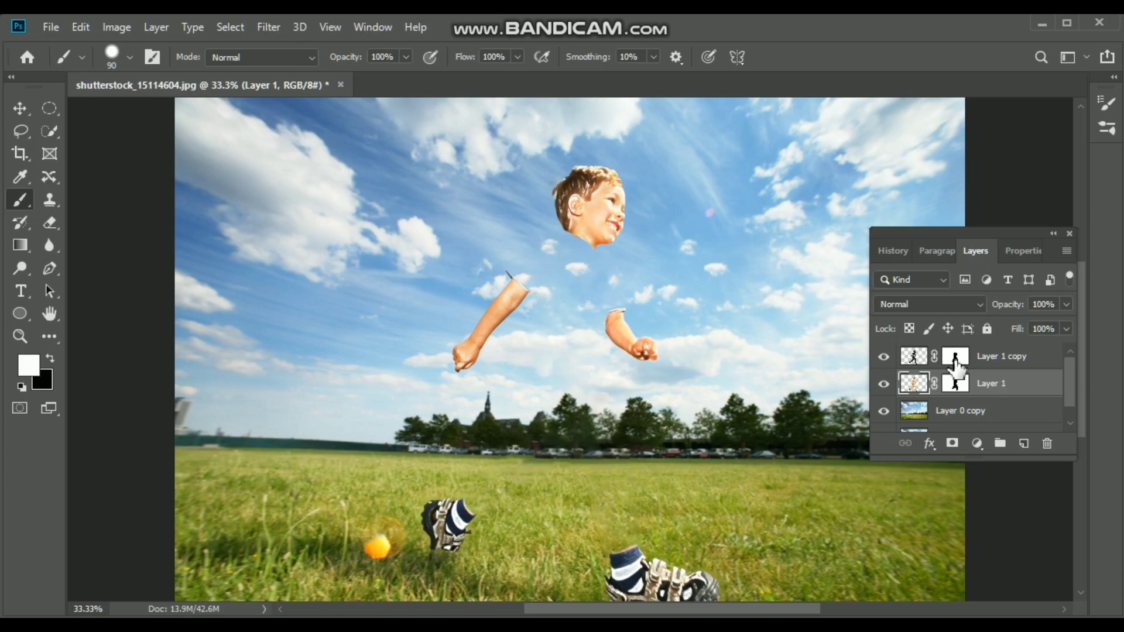
- Invert Layer 1 copy's mask so sketch lines show only on the torso and legs
{"action": "left_click", "coordinate": [956, 359]}
{"action": "key", "text": "ctrl+i"}
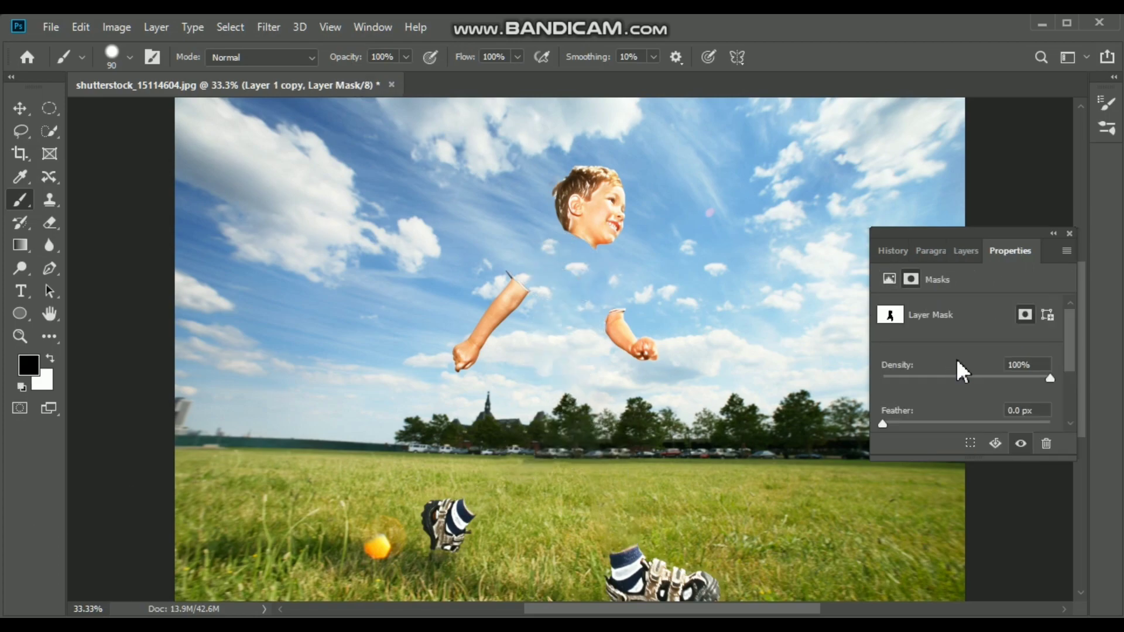
{"action": "key", "text": "ctrl+i"}
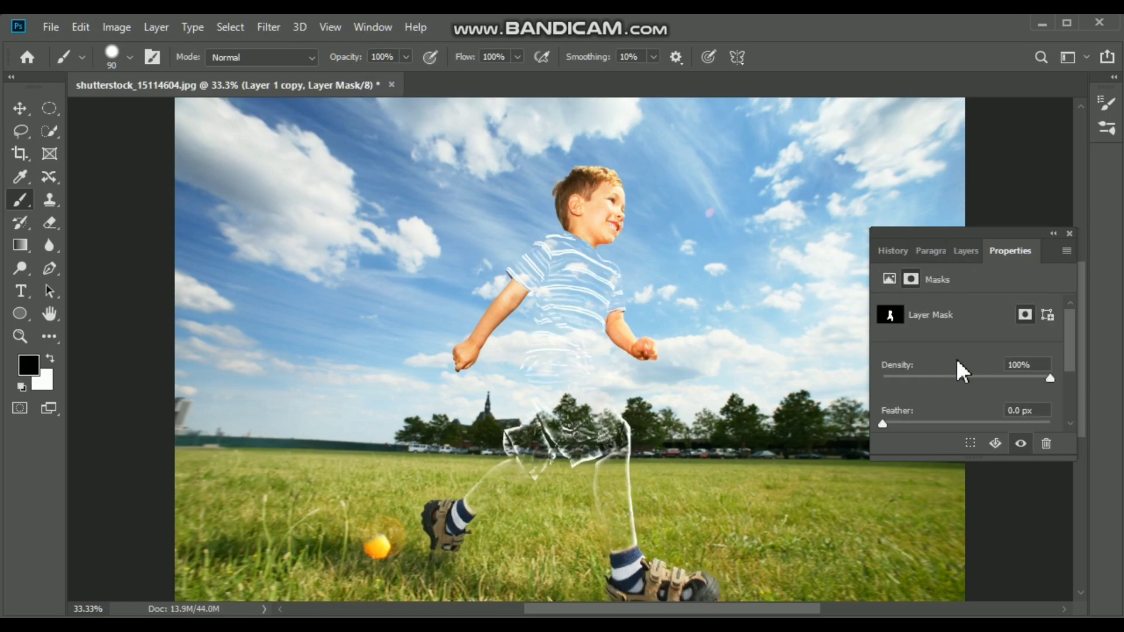
{"action": "key", "text": "ctrl+i"}
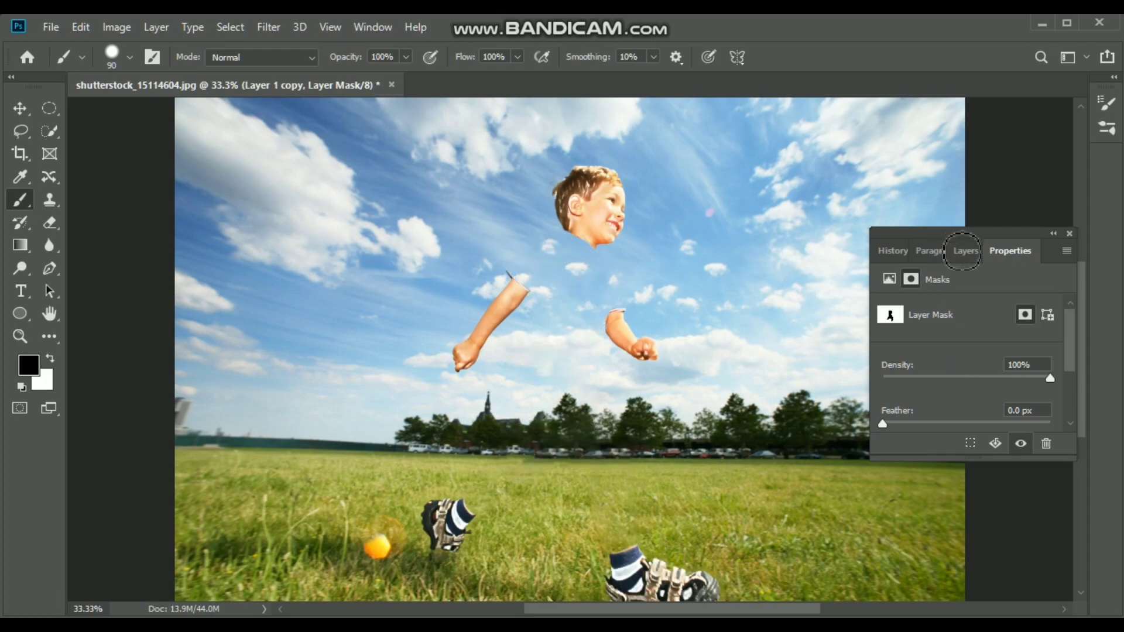
{"action": "left_click", "coordinate": [966, 262]}
{"action": "left_click", "coordinate": [957, 359]}
{"action": "key", "text": "ctrl+i"}
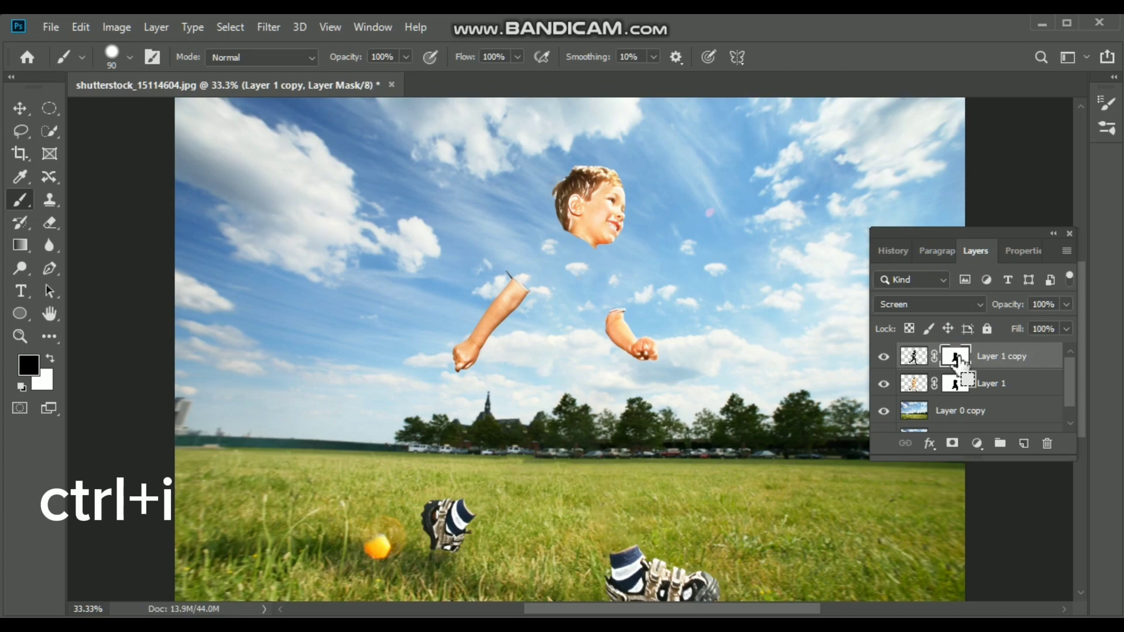
{"action": "key", "text": "ctrl+i"}
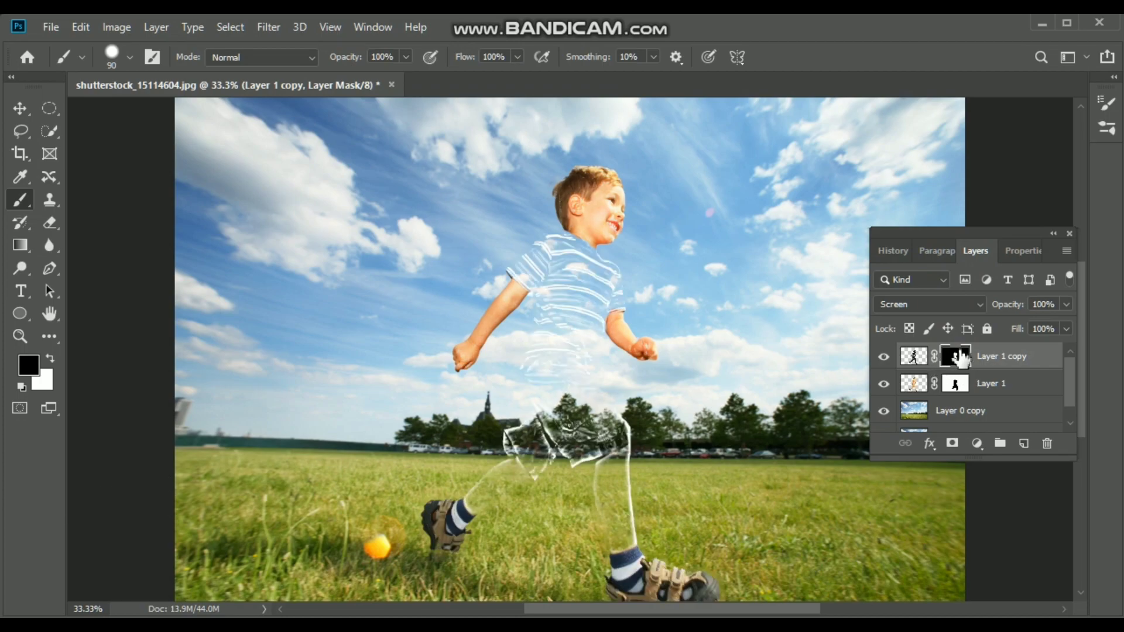
{"action": "left_click", "coordinate": [20, 109]}
{"action": "left_click", "coordinate": [707, 392]}
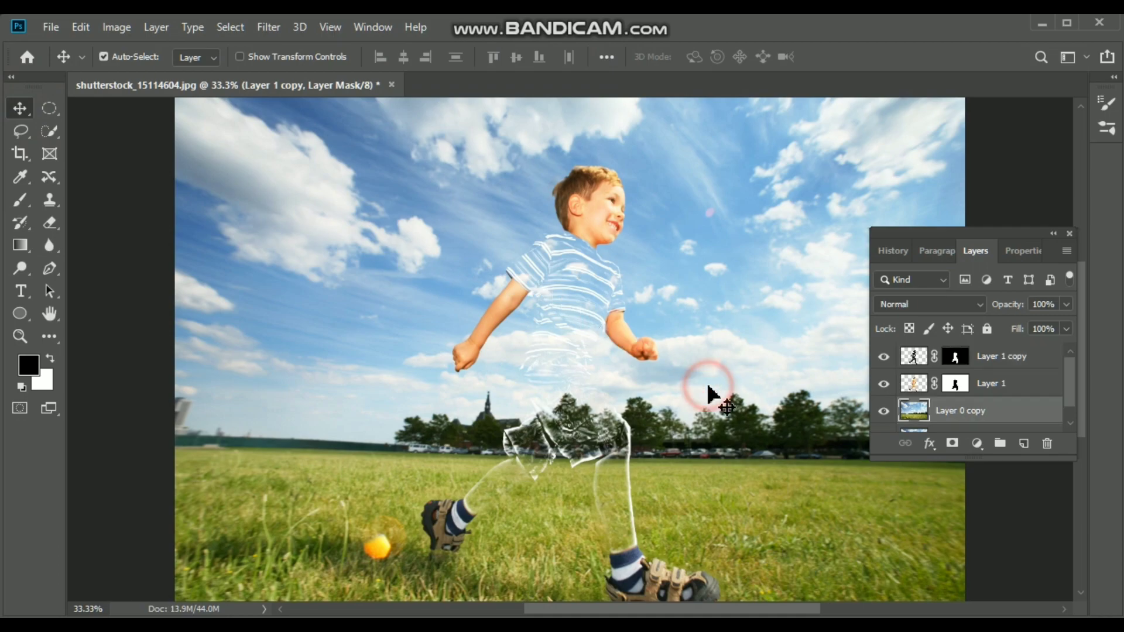
{"action": "key", "text": "x"}
{"action": "key", "text": "ctrl+minus"}
{"action": "key", "text": "ctrl+plus"}
{"action": "key", "text": "ctrl+plus"}
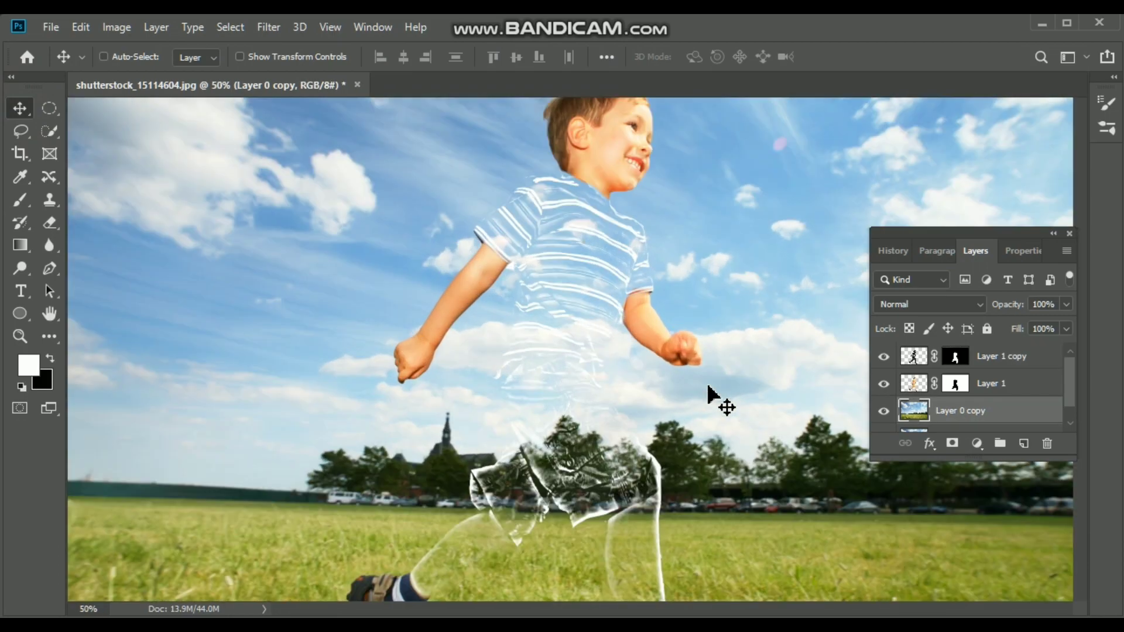
{"action": "key", "text": "ctrl+plus"}
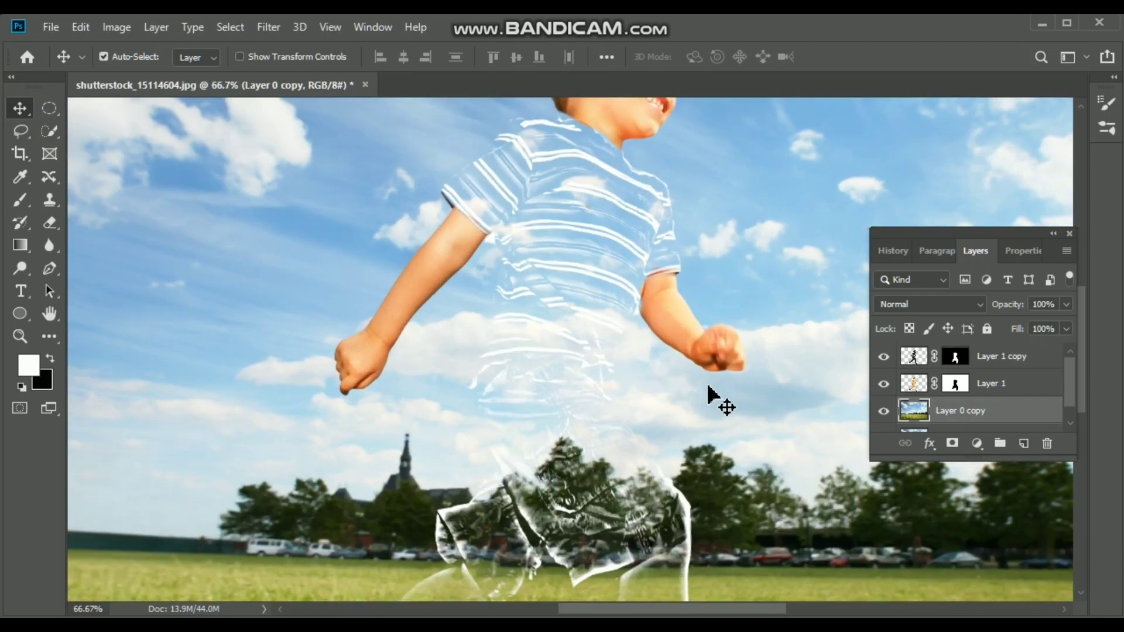
{"action": "key", "text": "ctrl+minus"}
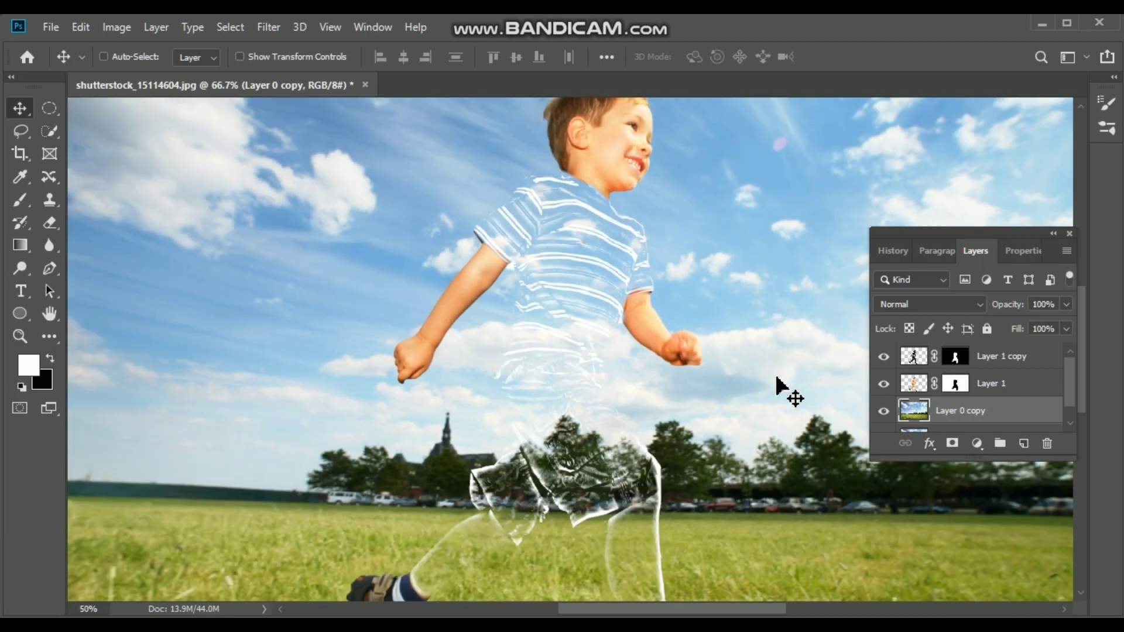